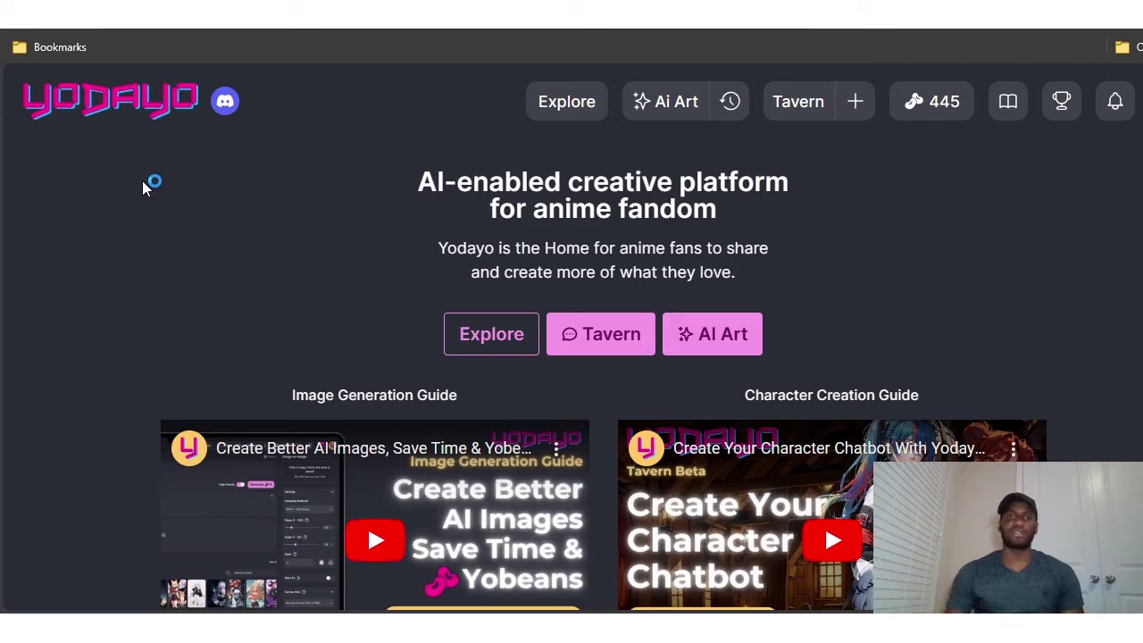
Step: Open the Explore feed of community posts and briefly check the account menu
click(490, 336)
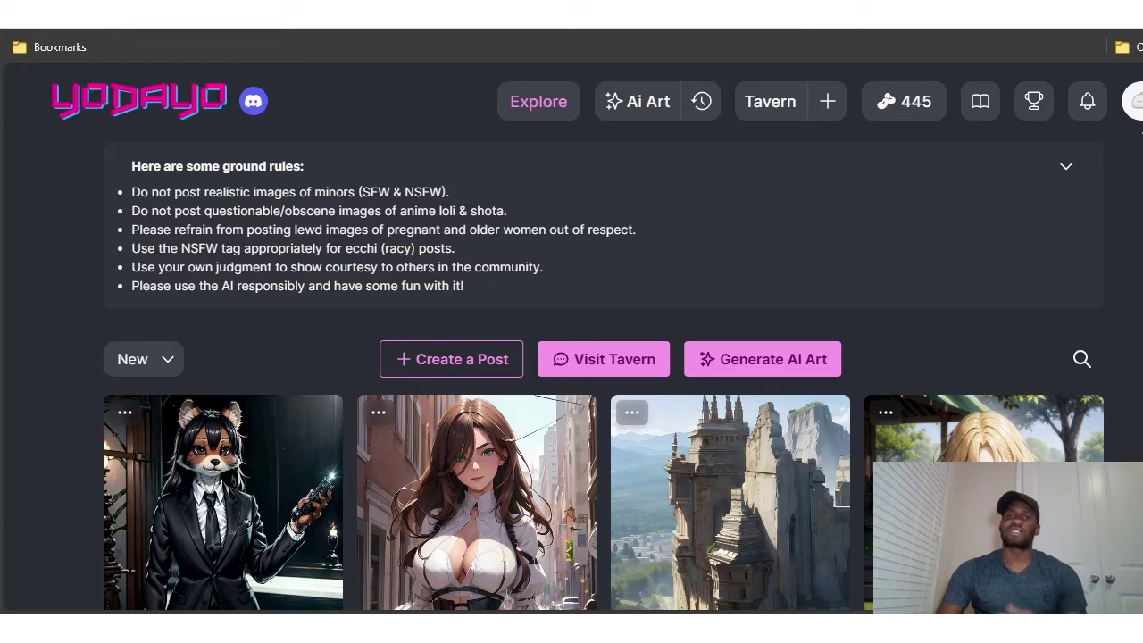
click(1138, 108)
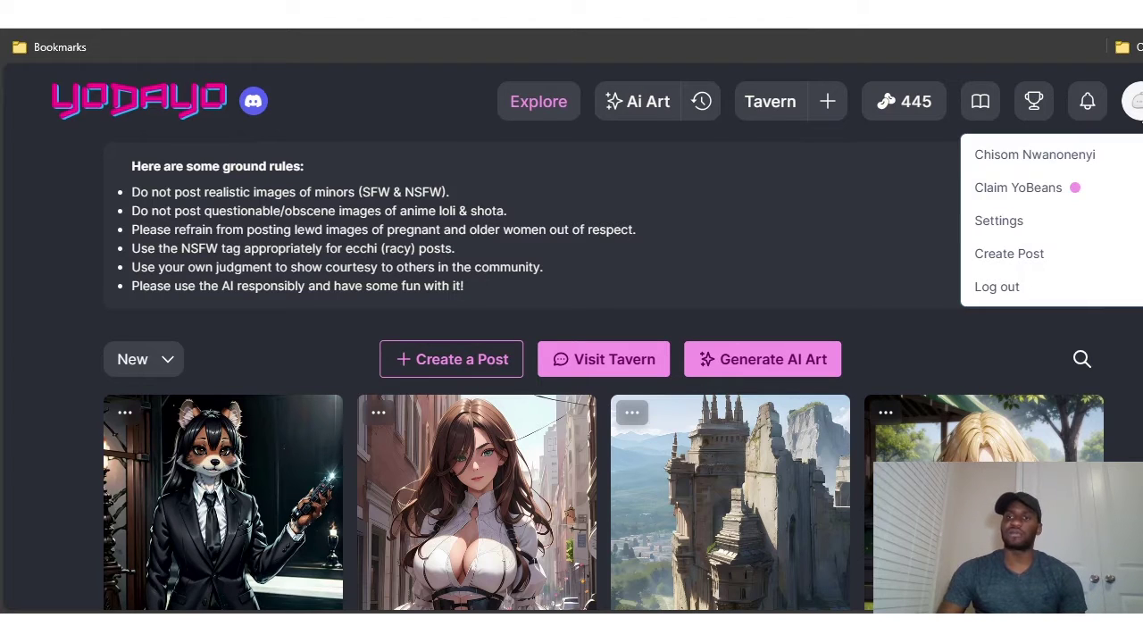
key(Escape)
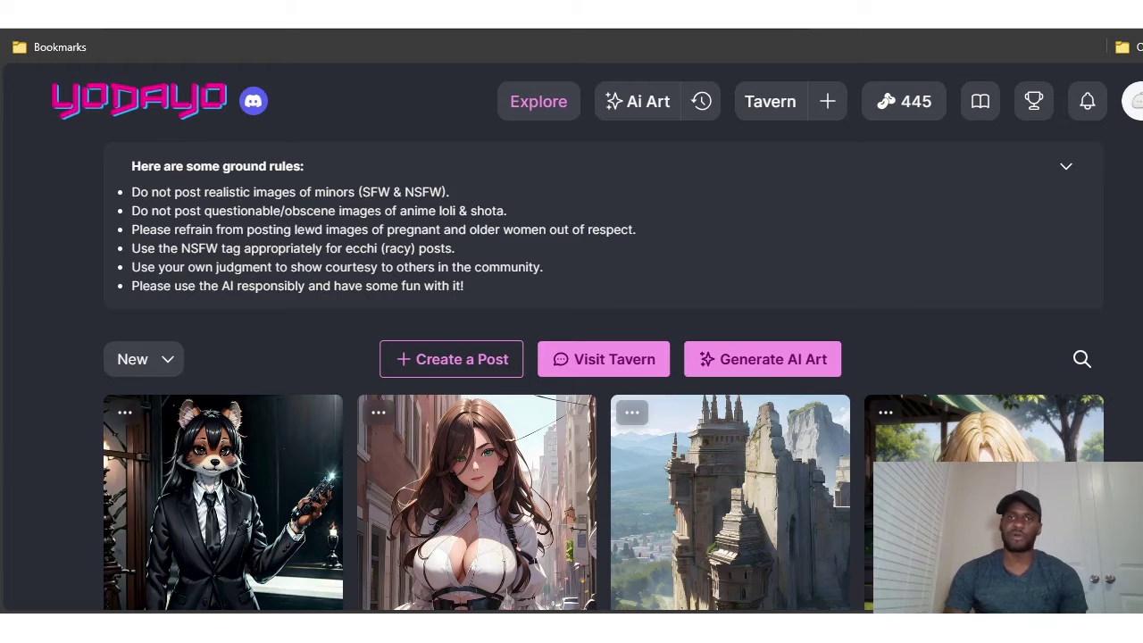
Step: Review the YoBeans packs (550 for $5 up to 17000 for $100), then return to the feed
click(922, 108)
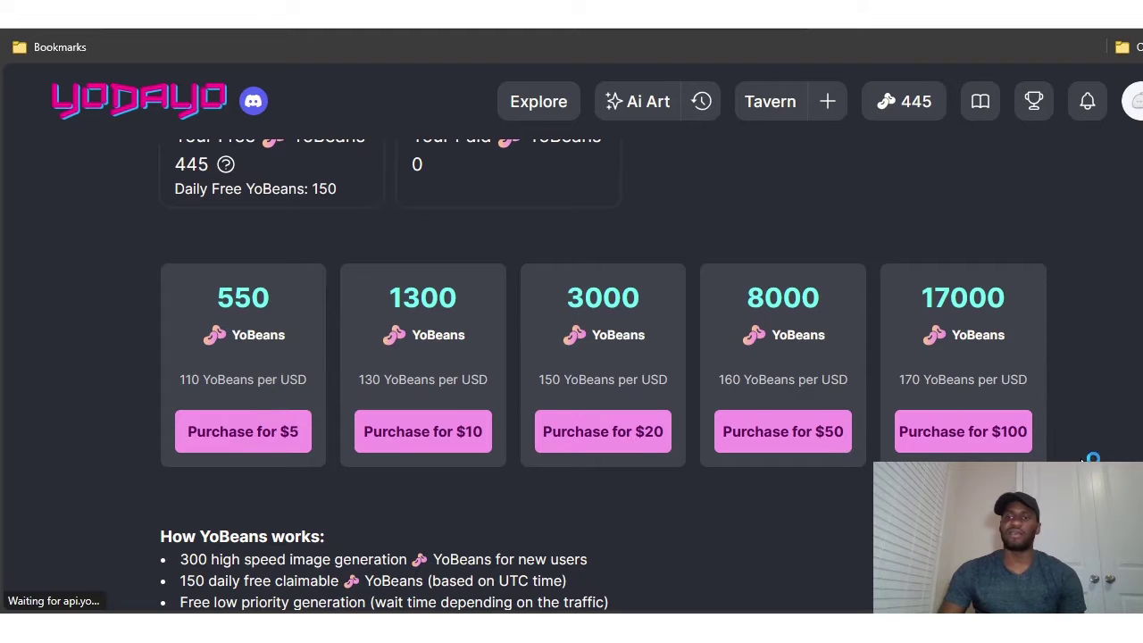
scroll(1067, 457, up, 2)
scroll(1067, 457, up, 1)
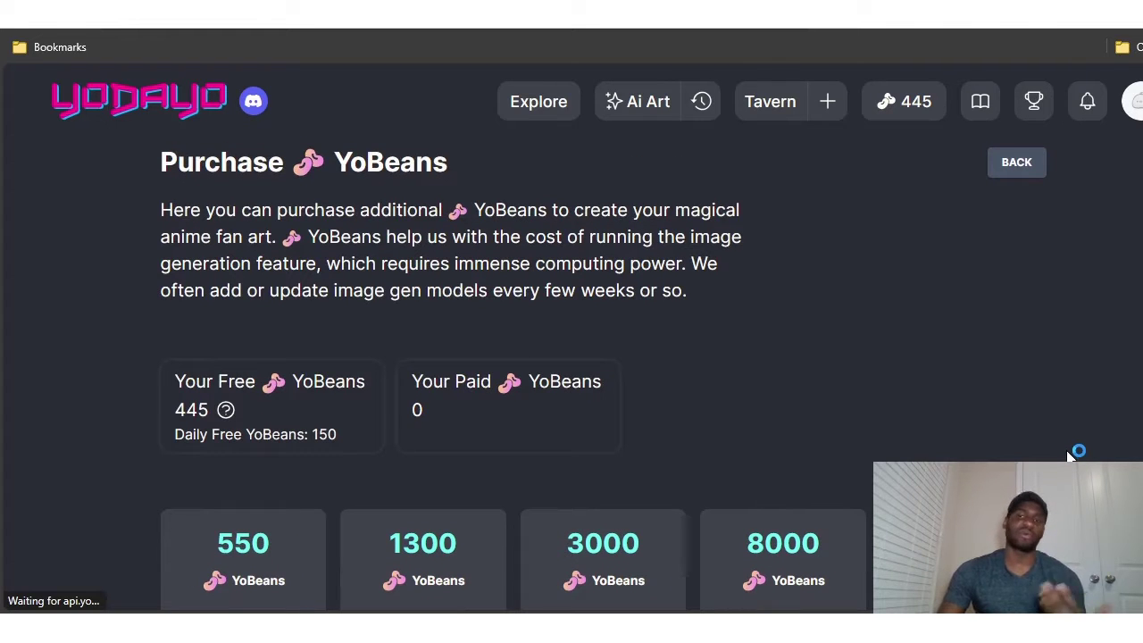
click(189, 117)
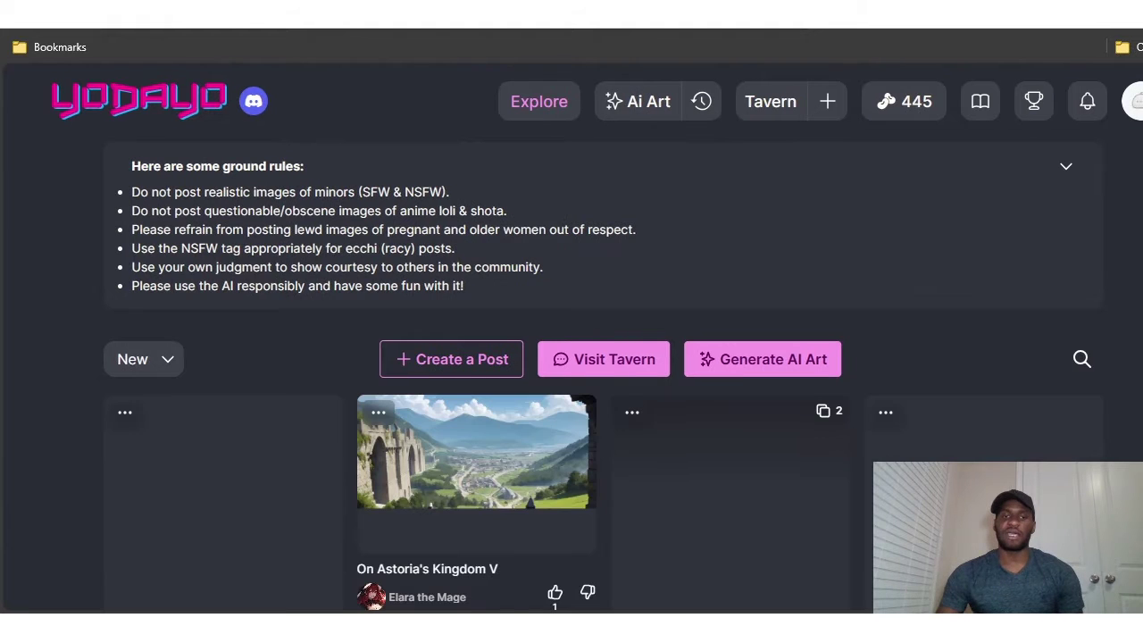
Step: Scroll down through the New-sorted Explore posts and back up to the ground rules
scroll(571, 375, down, 3)
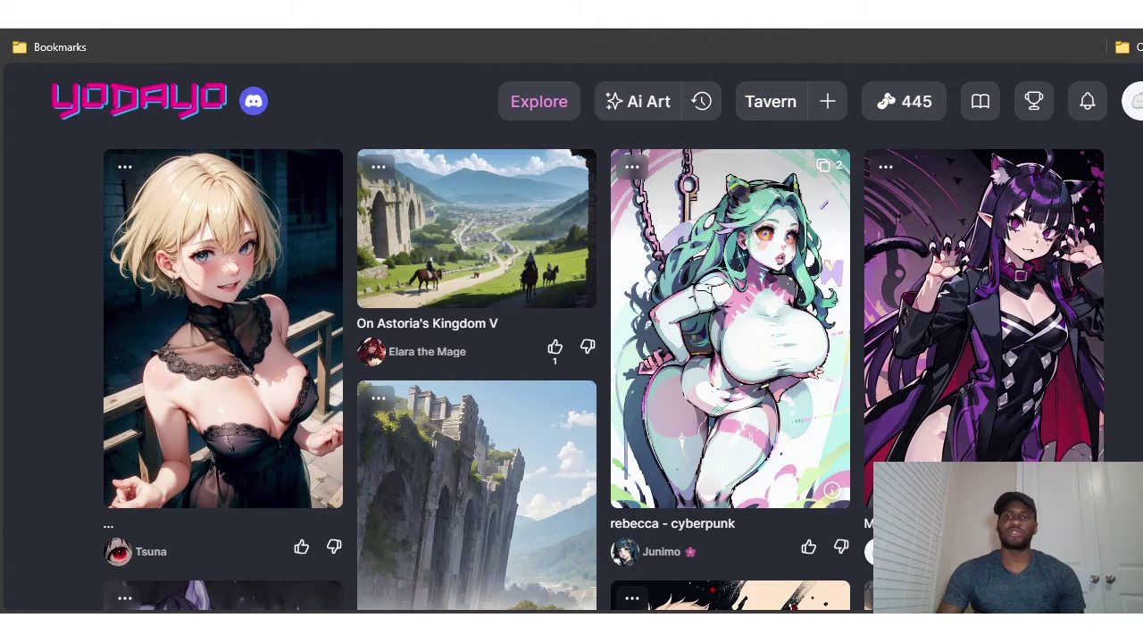
scroll(572, 375, down, 2)
scroll(572, 375, up, 5)
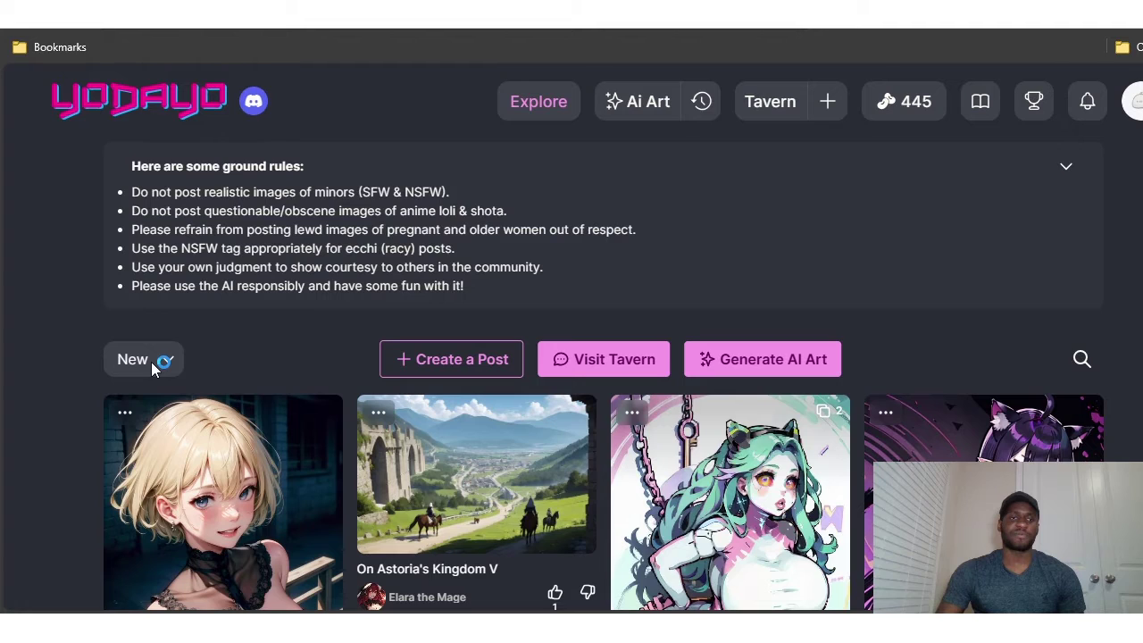
Step: Sort the feed by Top and browse the top-ranked posts
click(147, 362)
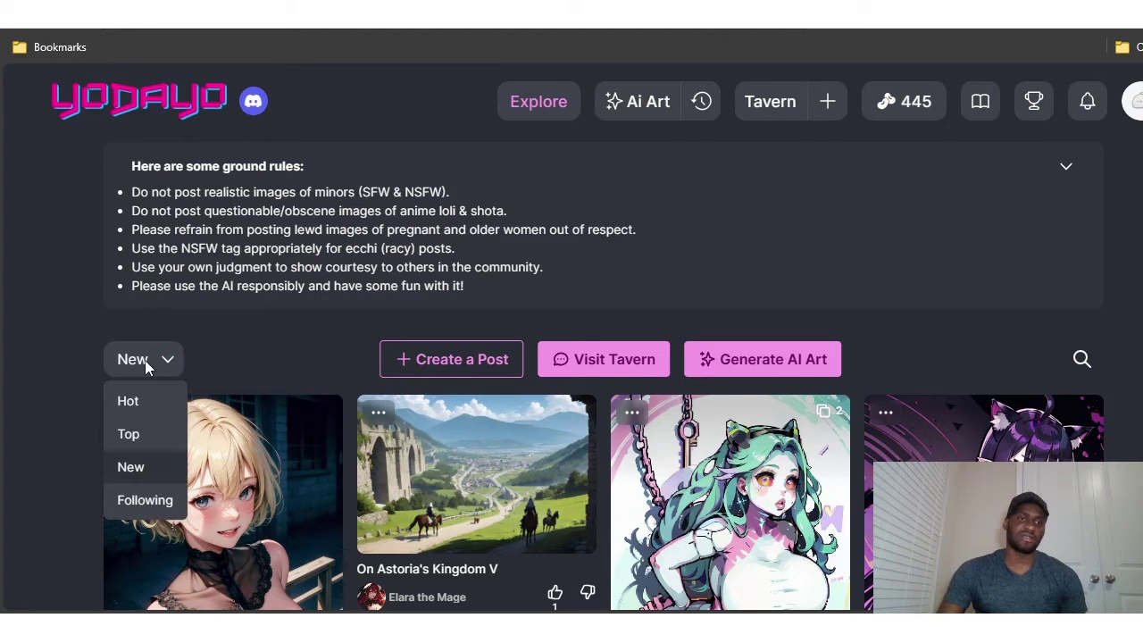
click(132, 436)
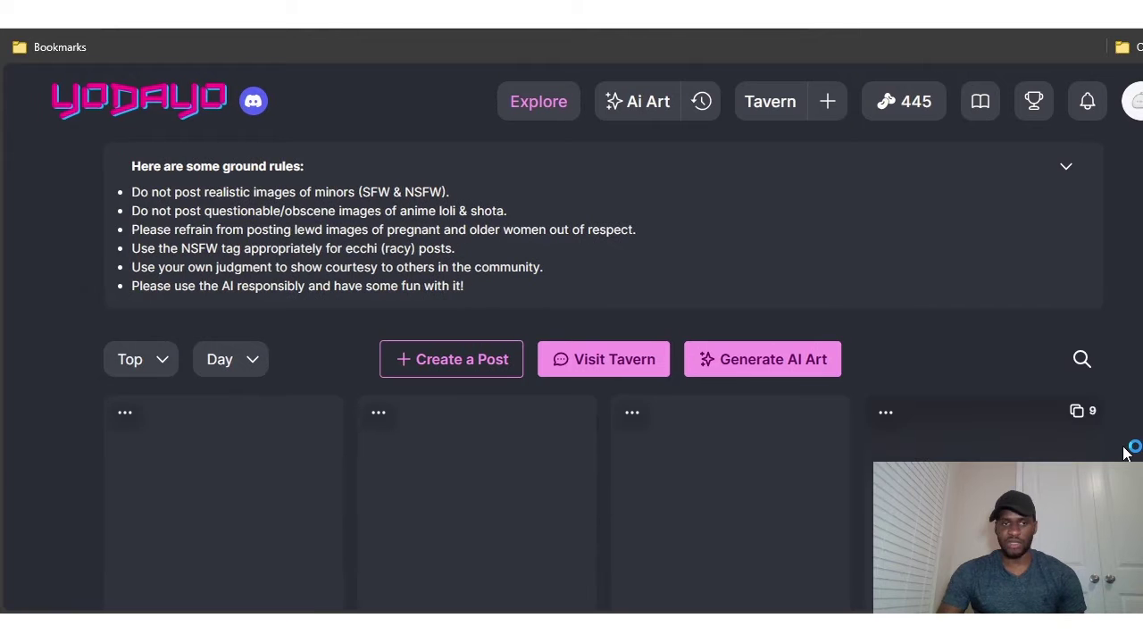
scroll(1126, 453, down, 1)
scroll(572, 375, up, 1)
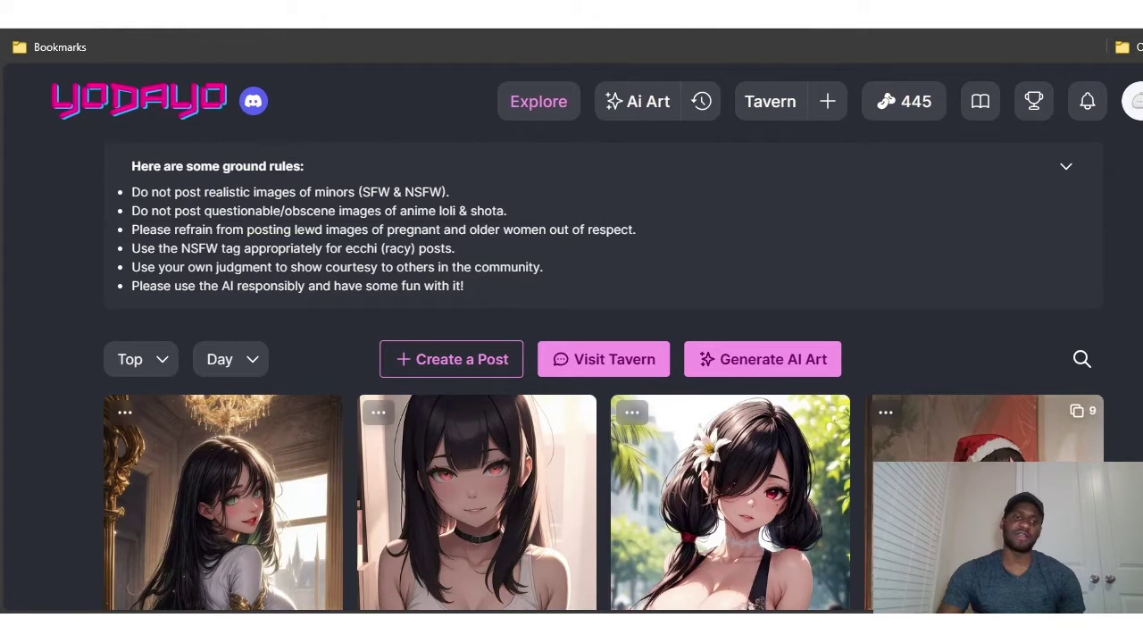
scroll(579, 332, down, 10)
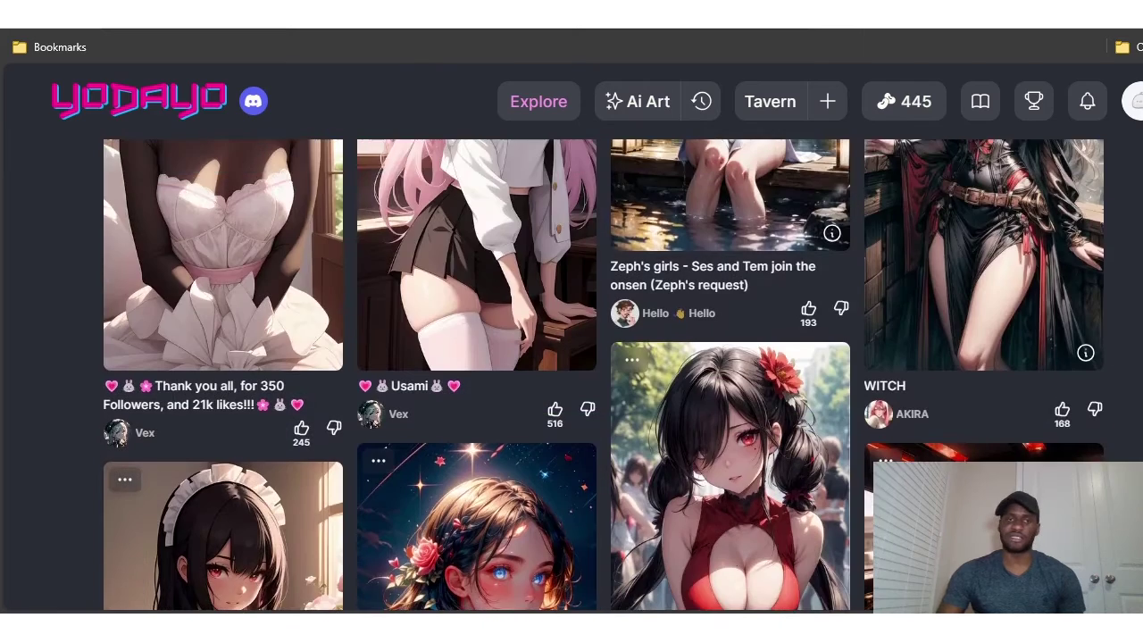
scroll(580, 332, up, 10)
Step: Switch the ranking to Hot, then try Following, which shows no posts
click(133, 357)
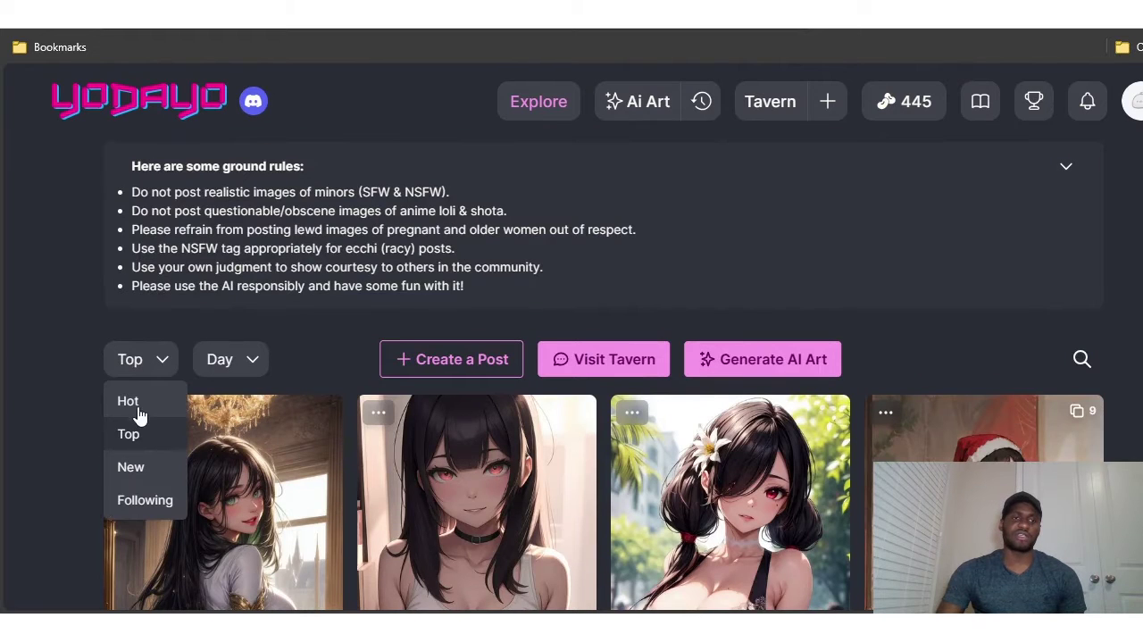
click(129, 403)
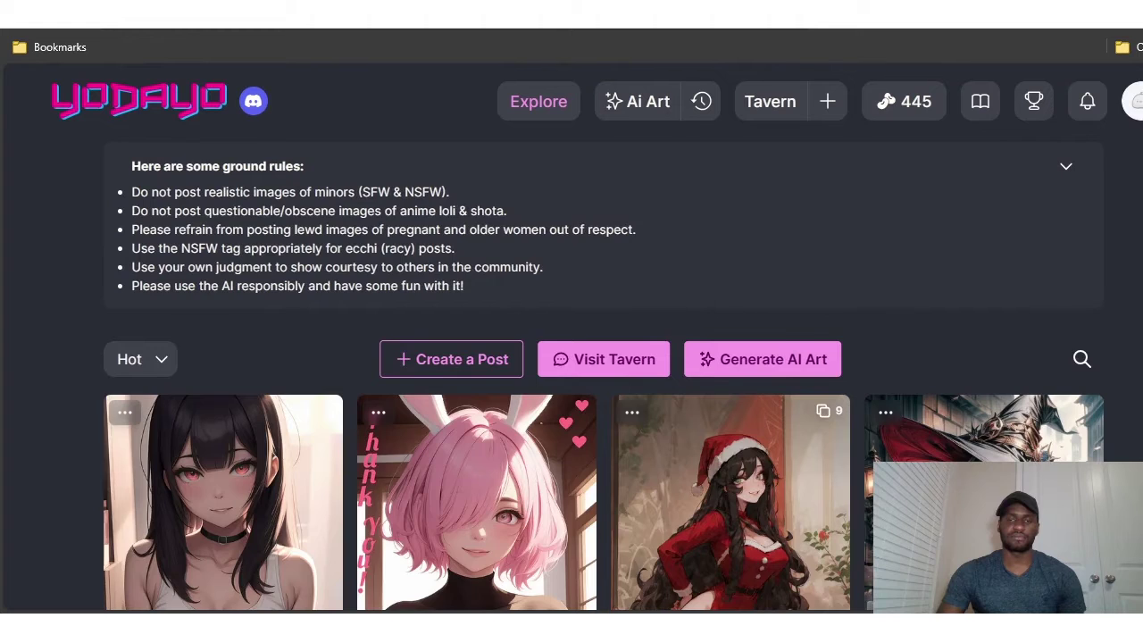
scroll(604, 375, down, 6)
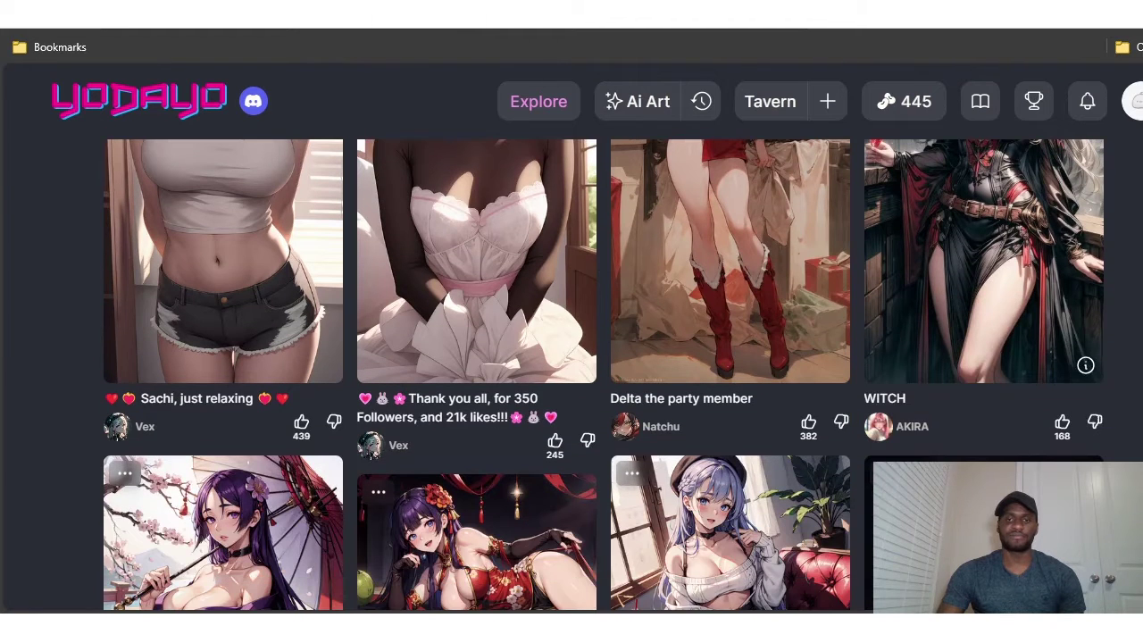
scroll(121, 376, up, 6)
click(125, 360)
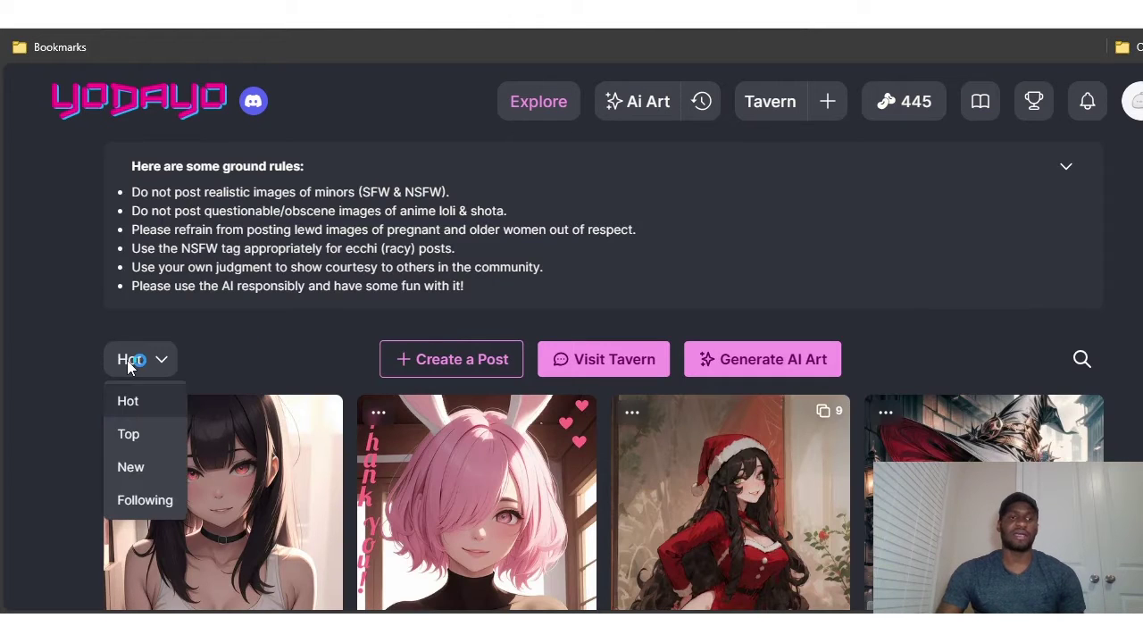
click(142, 500)
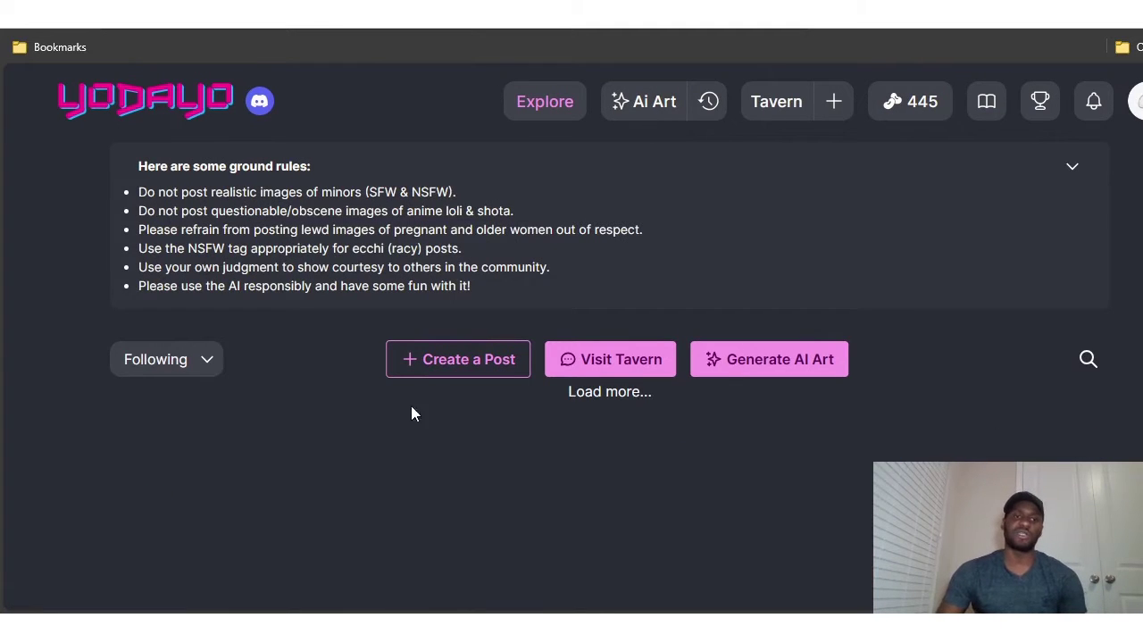
click(171, 361)
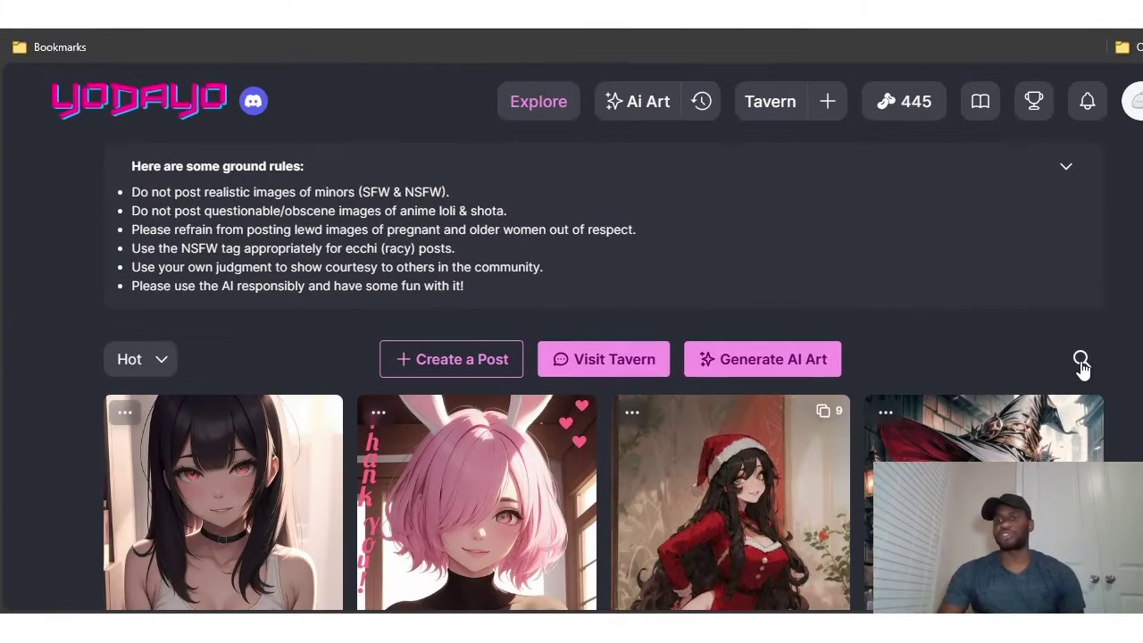
Step: Open the post search, keep it searching posts rather than users, and type 'o'
click(1080, 361)
click(928, 365)
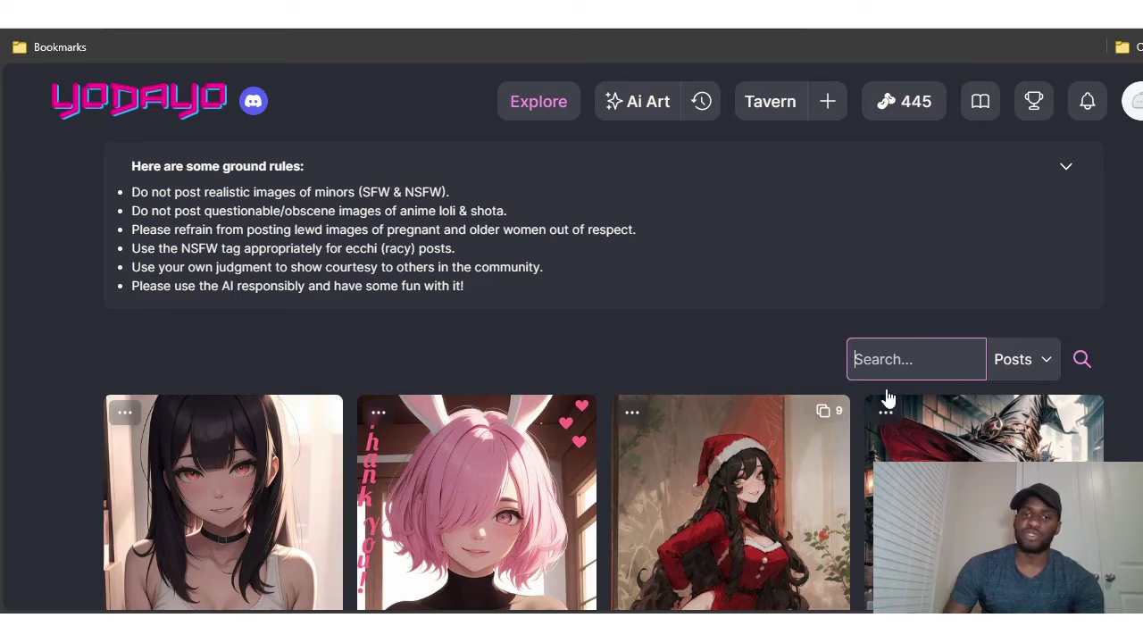
click(1038, 368)
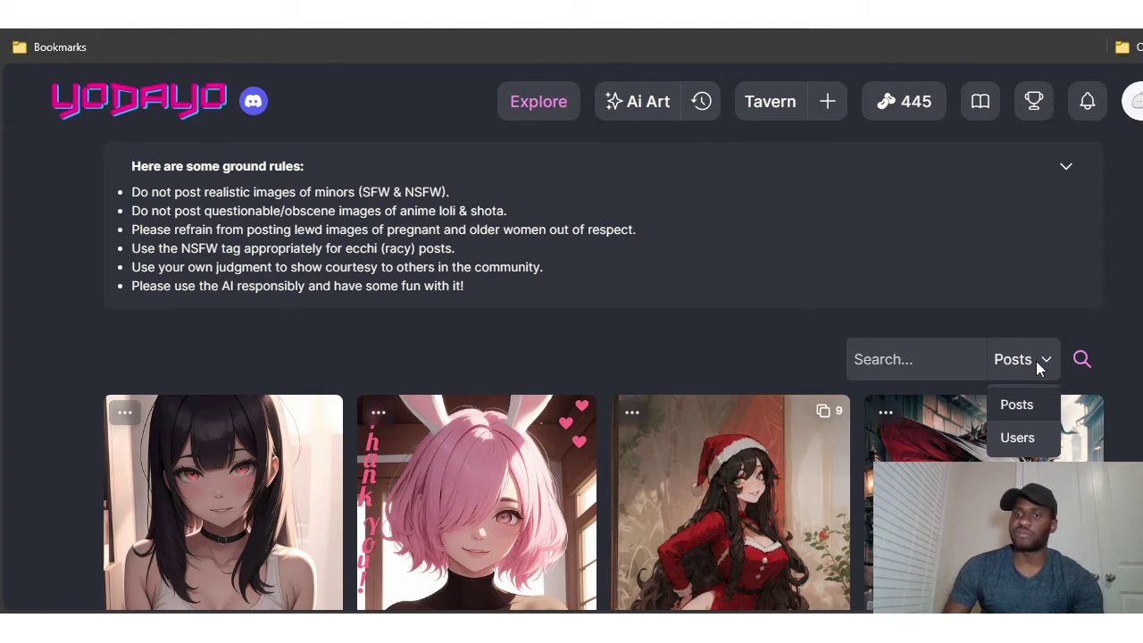
click(1036, 361)
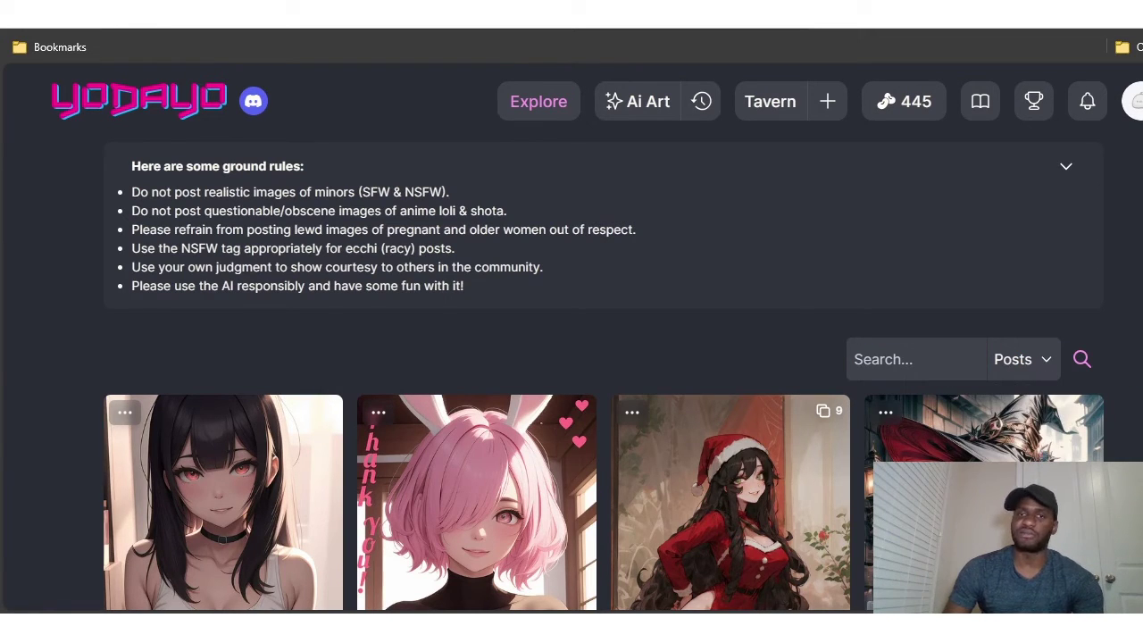
click(929, 361)
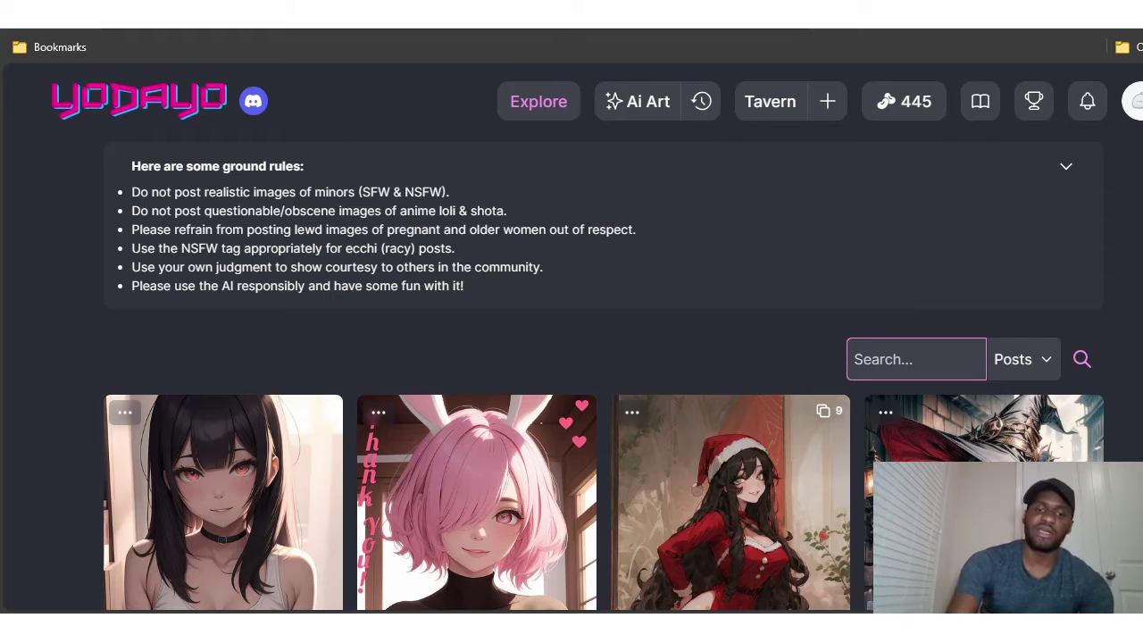
text(o)
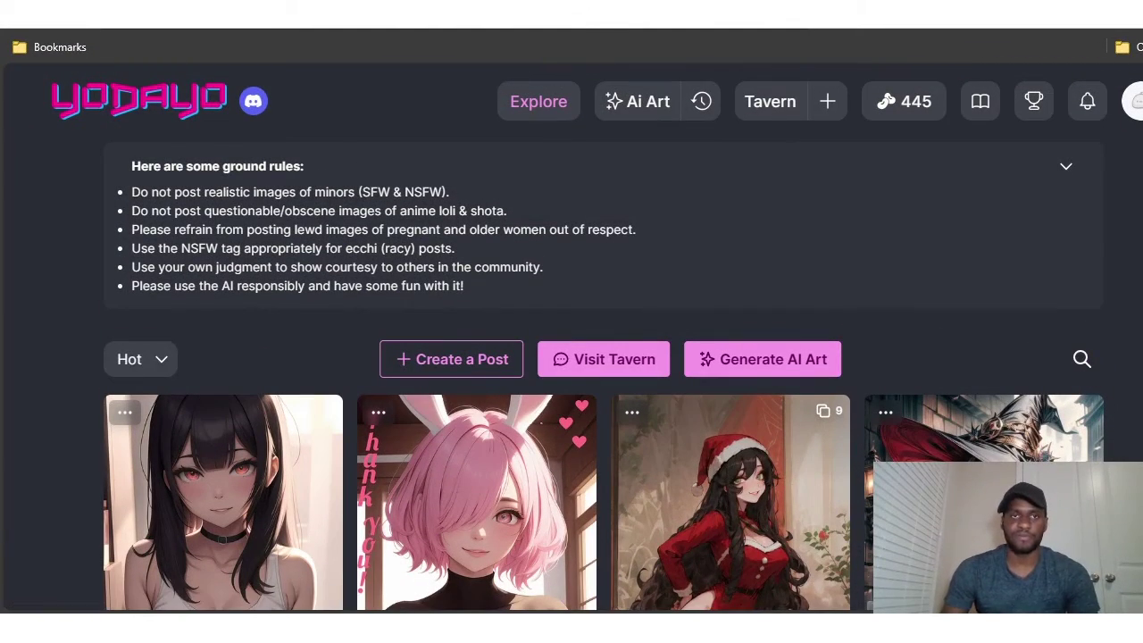
click(1082, 361)
text(office)
key(Return)
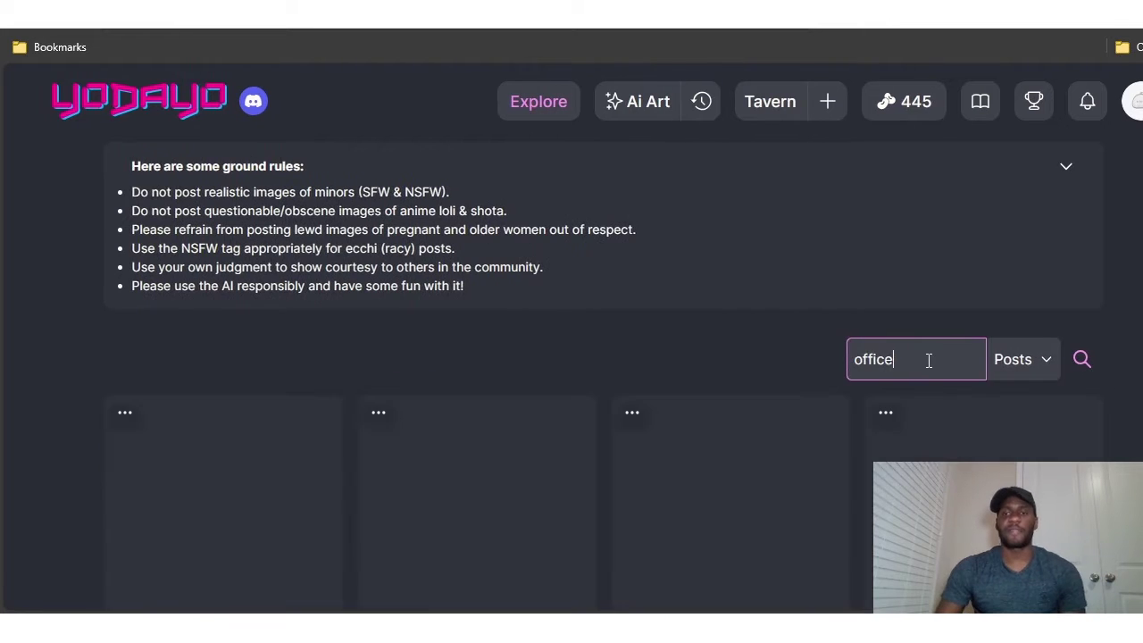
scroll(1046, 363, down, 1)
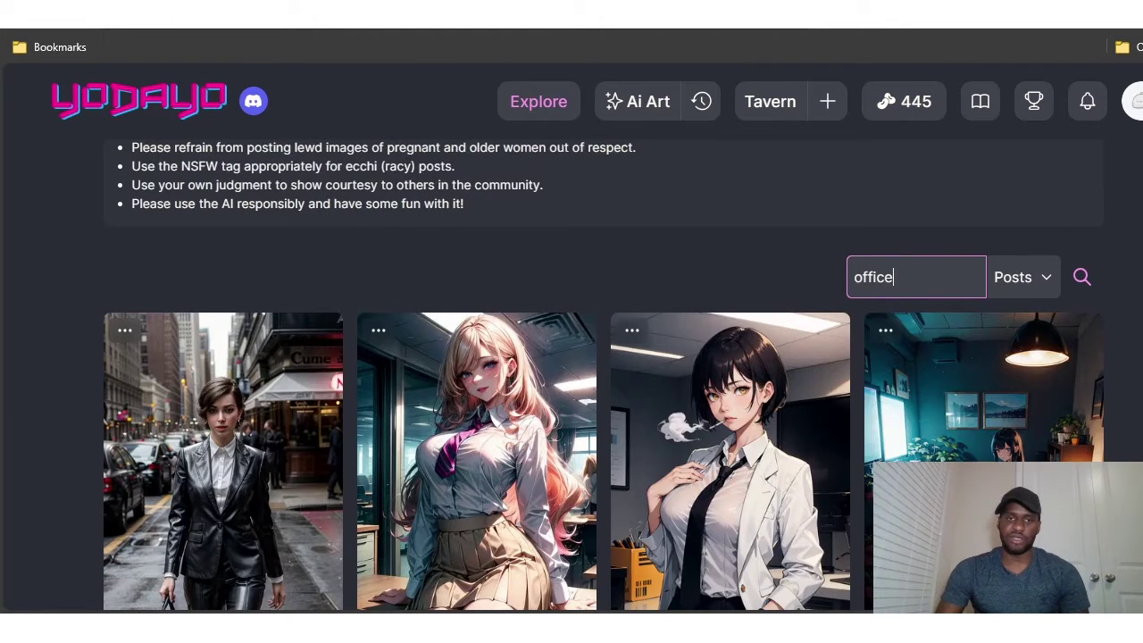
scroll(604, 375, down, 3)
scroll(604, 375, up, 2)
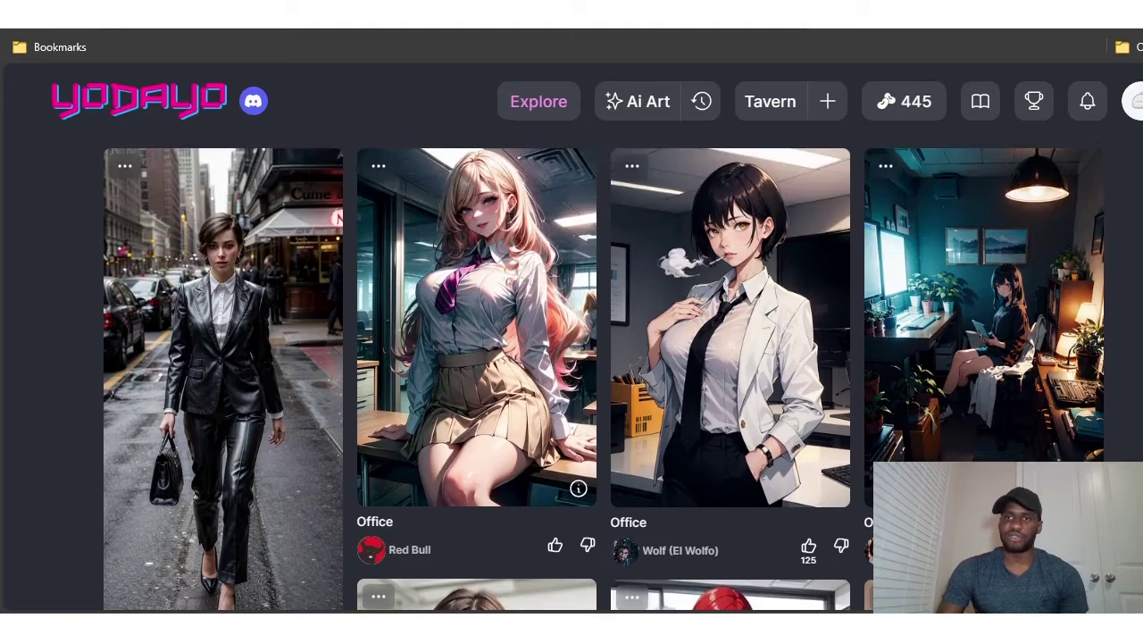
scroll(603, 375, down, 5)
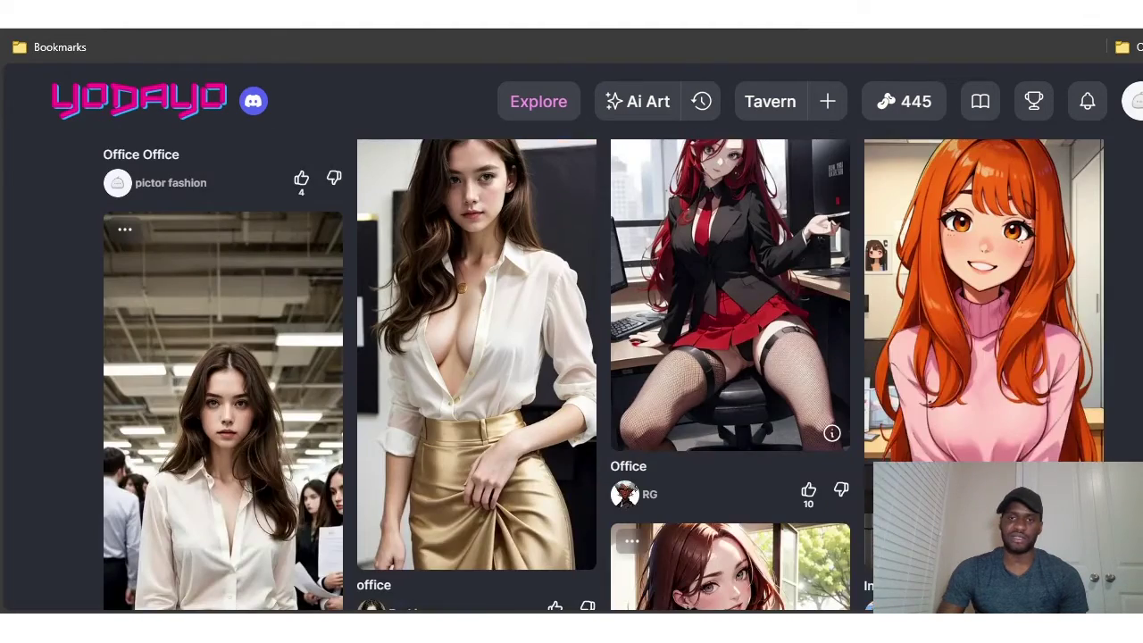
scroll(1136, 338, up, 10)
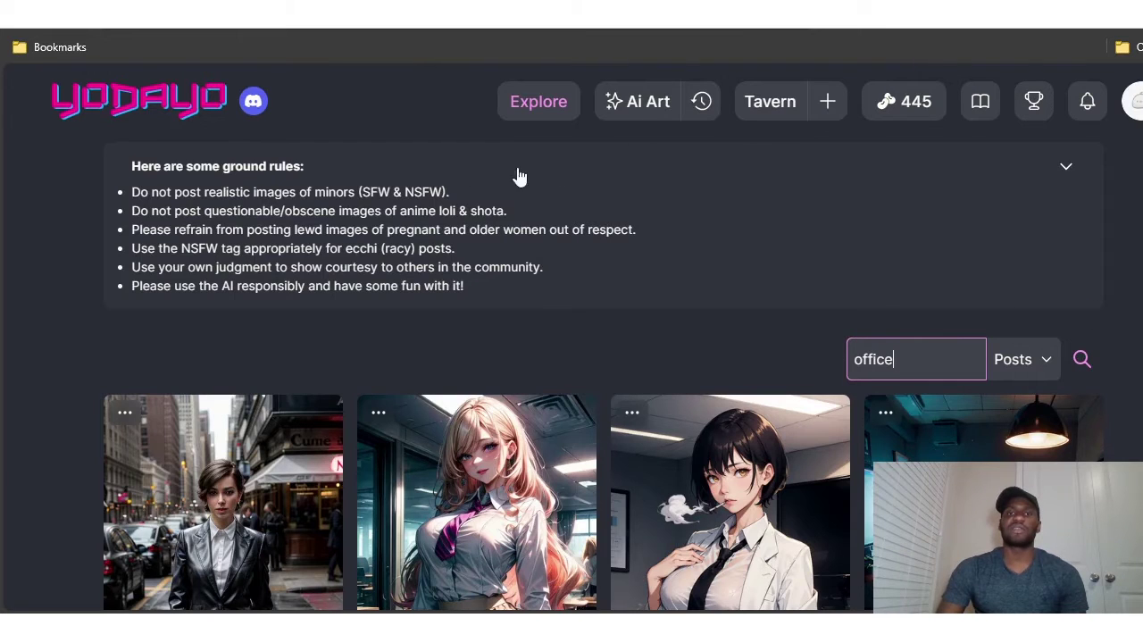
double_click(931, 365)
key(BackSpace)
click(1132, 335)
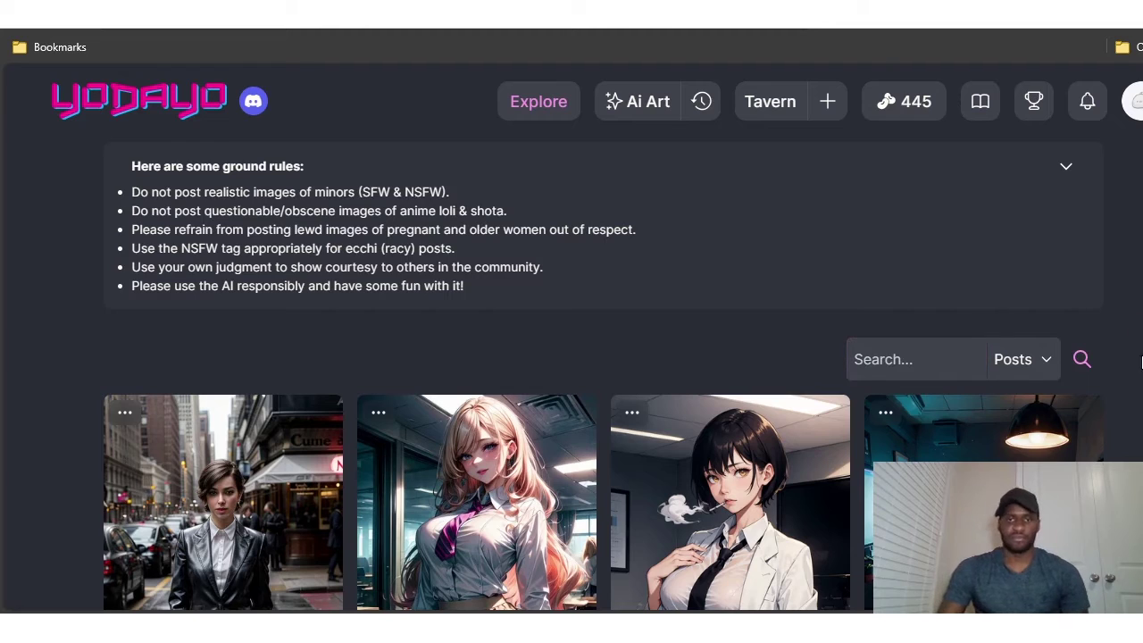
click(541, 114)
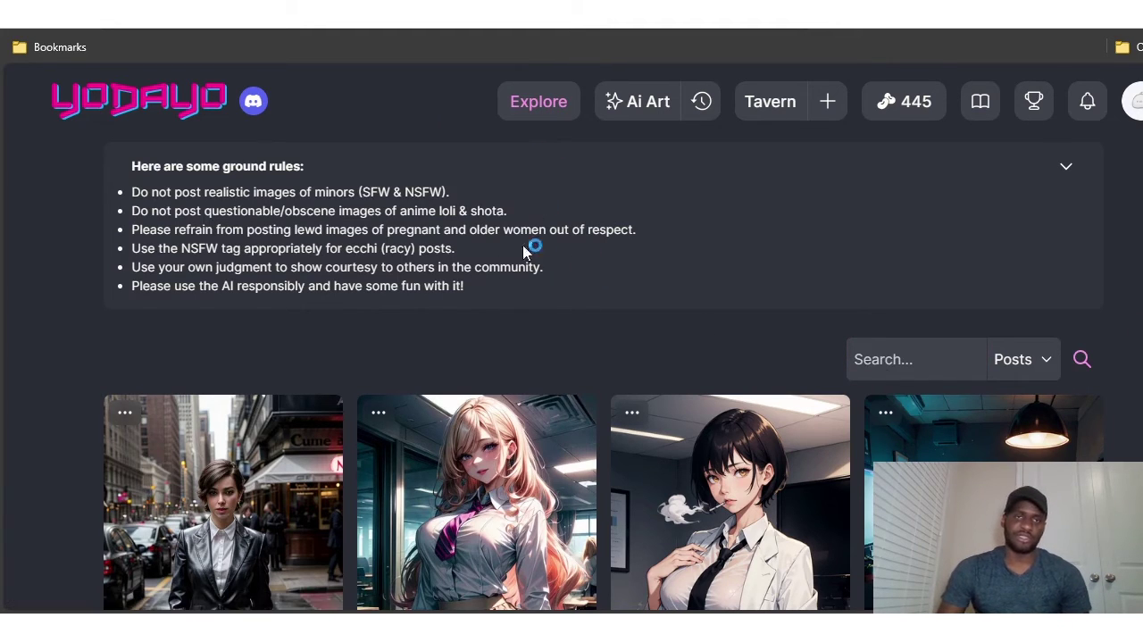
click(196, 112)
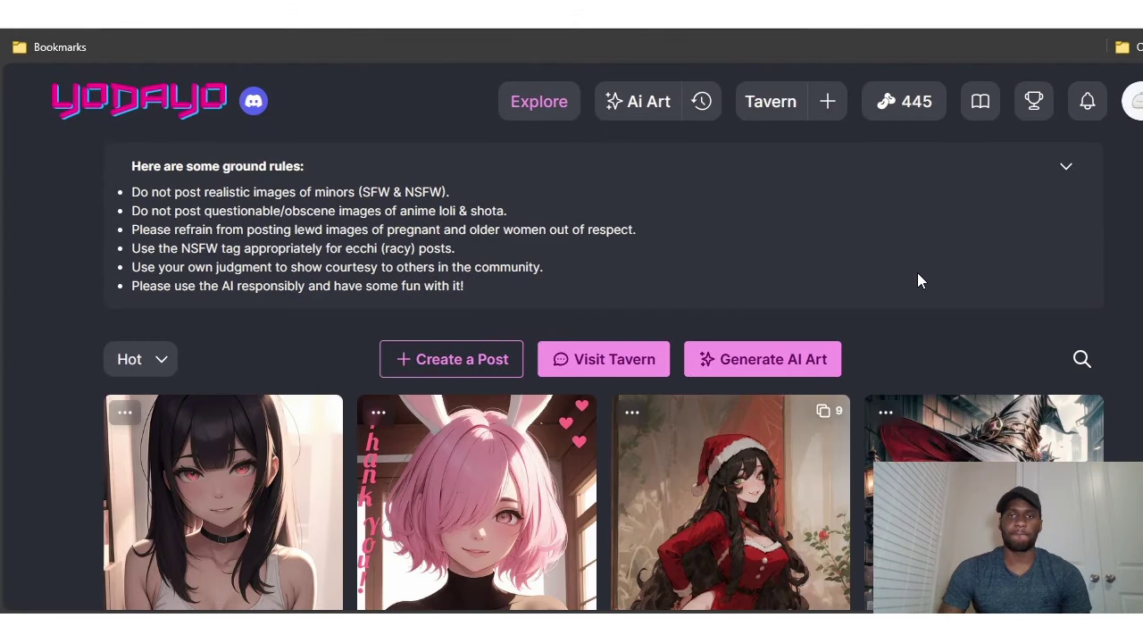
Step: In the text-to-image generator, extend the prompt to end with 'perfect face of a woman in an office'
click(790, 371)
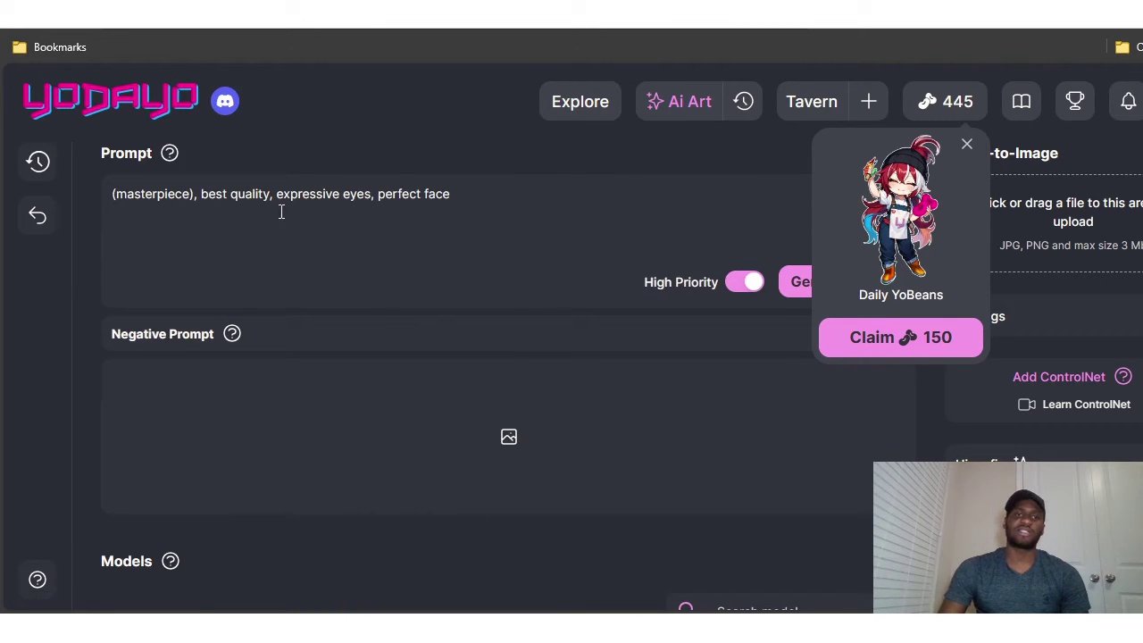
click(114, 197)
click(456, 201)
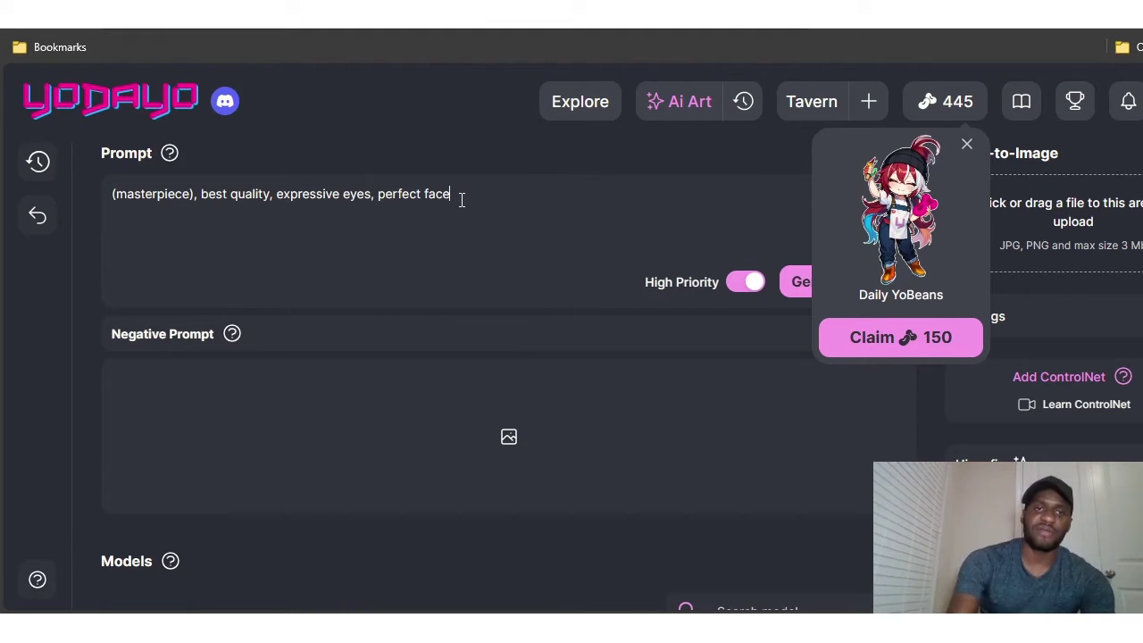
text(, wo)
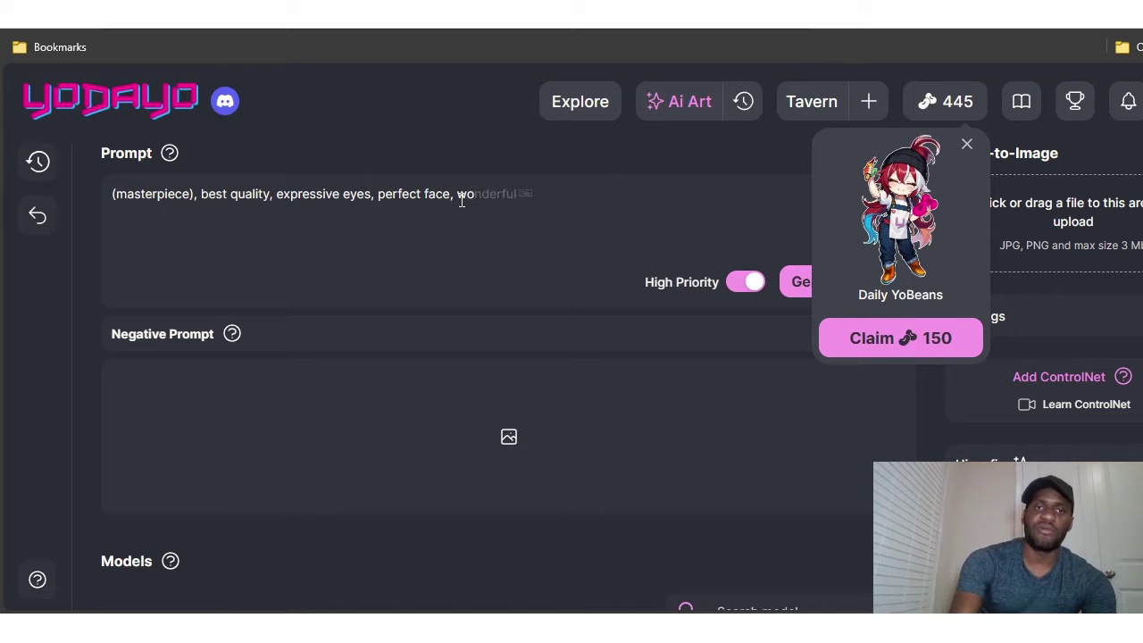
key(BackSpace)
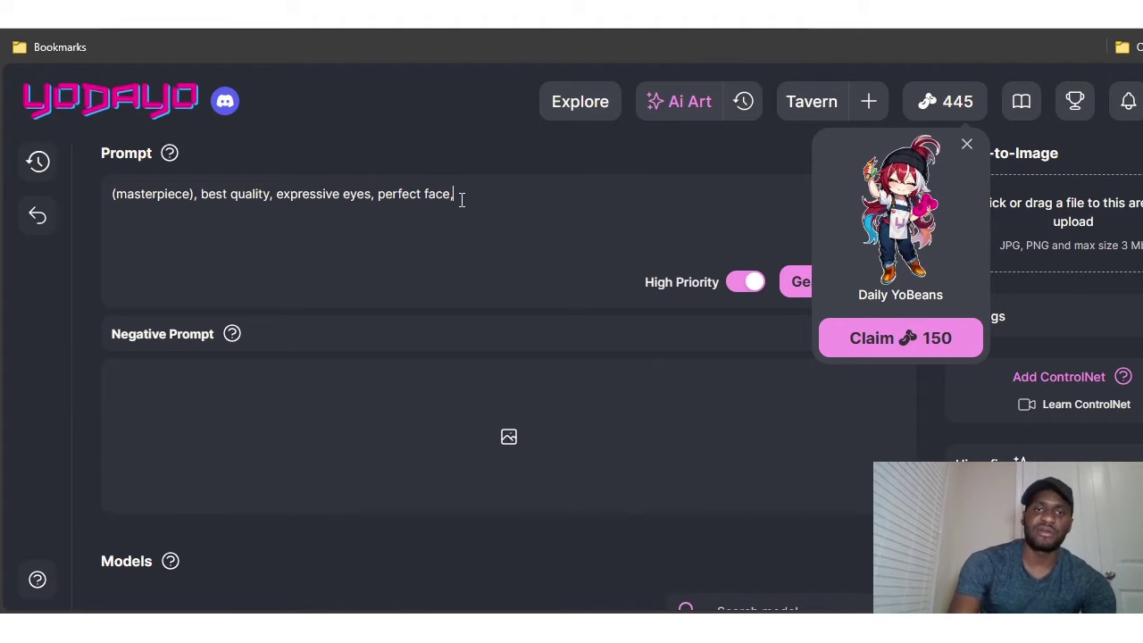
text(of a wom)
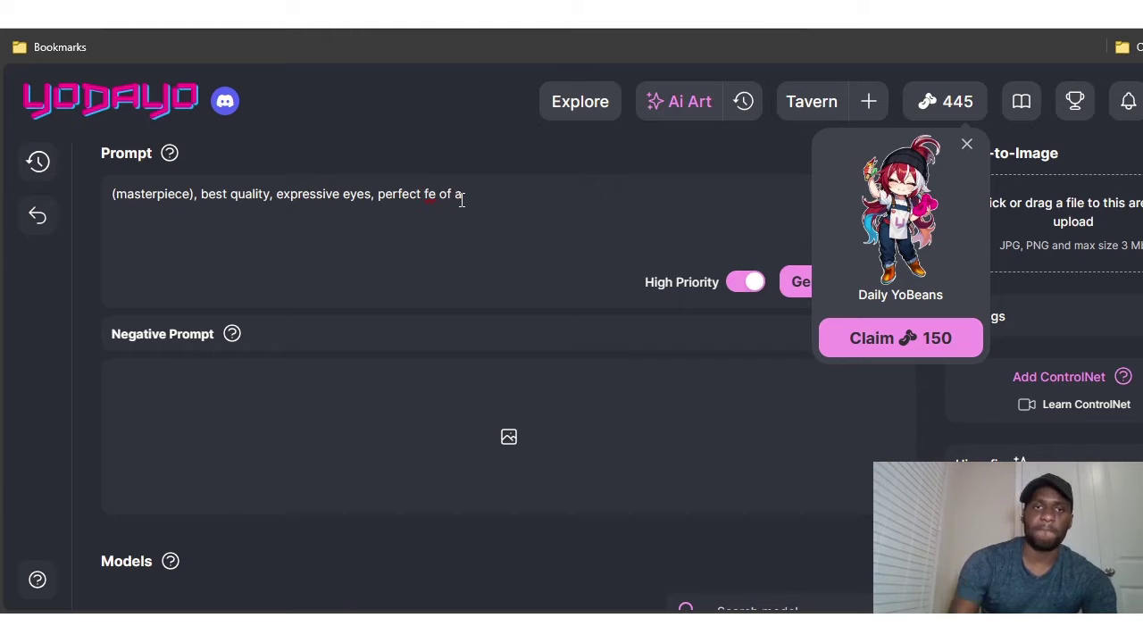
click(441, 201)
text(ature)
key(BackSpace)
key(BackSpace)
key(BackSpace)
key(BackSpace)
key(BackSpace)
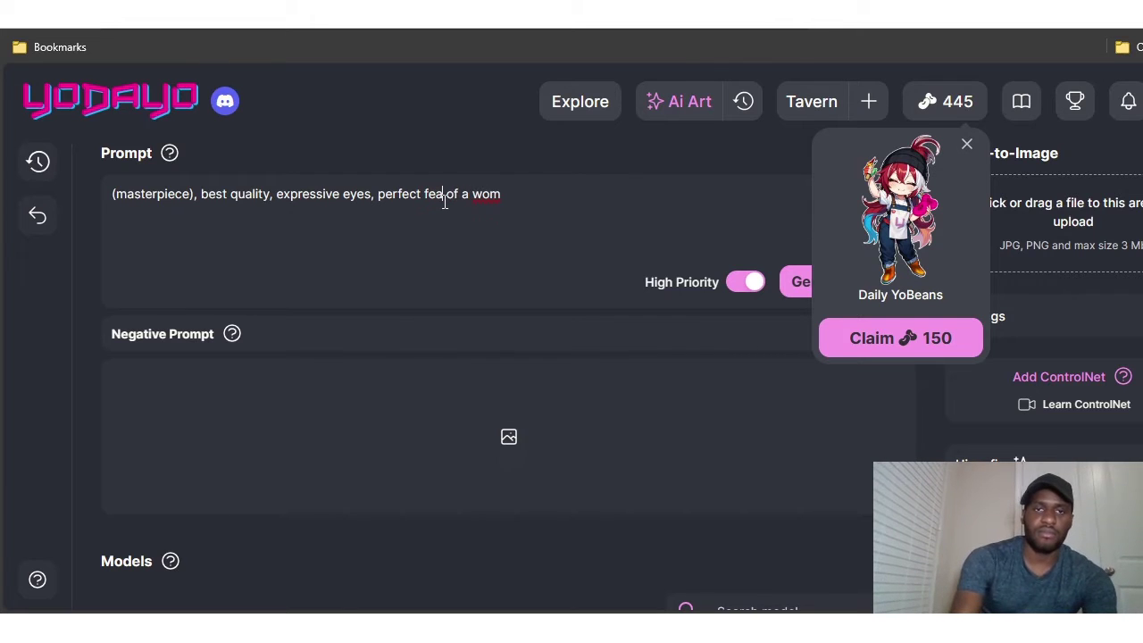
key(BackSpace)
key(BackSpace)
text(ace of )
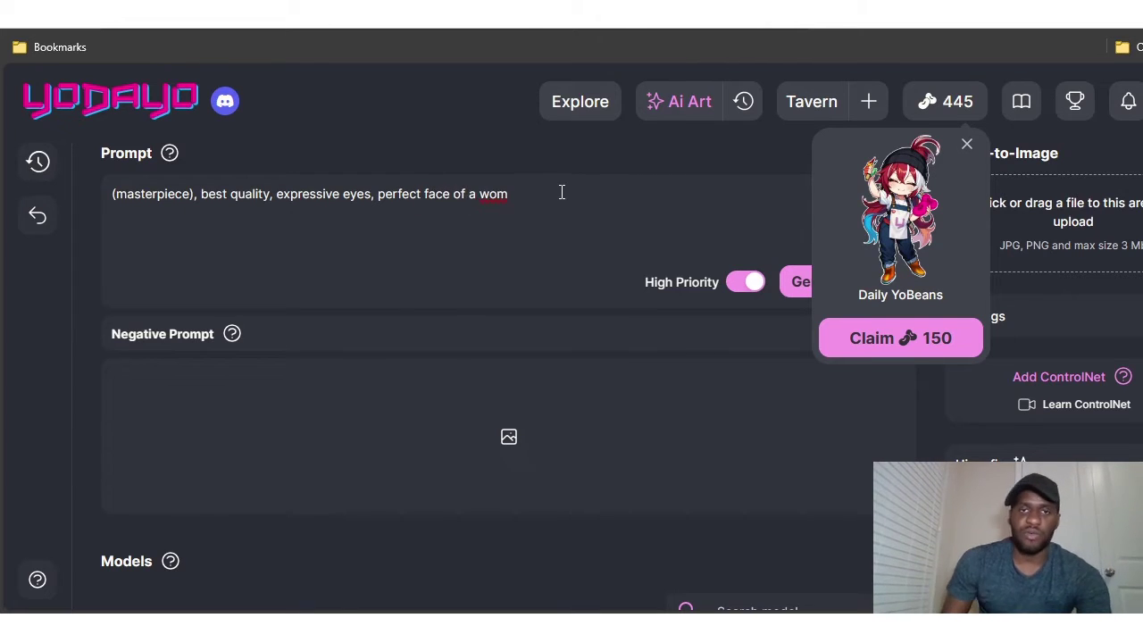
text(a woman in an office)
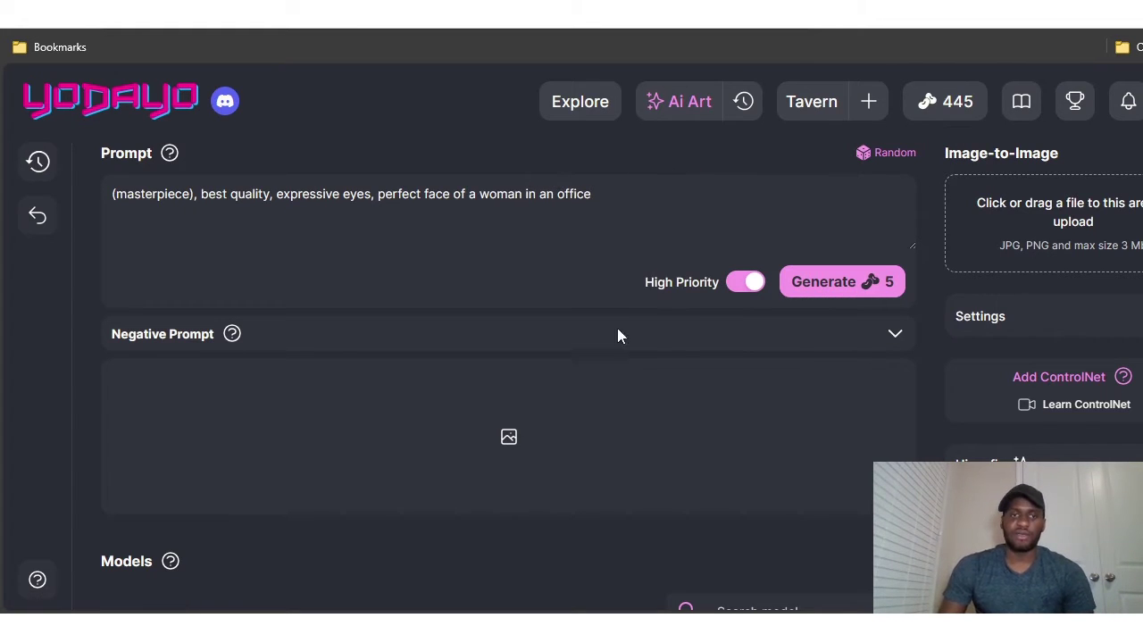
scroll(617, 446, down, 4)
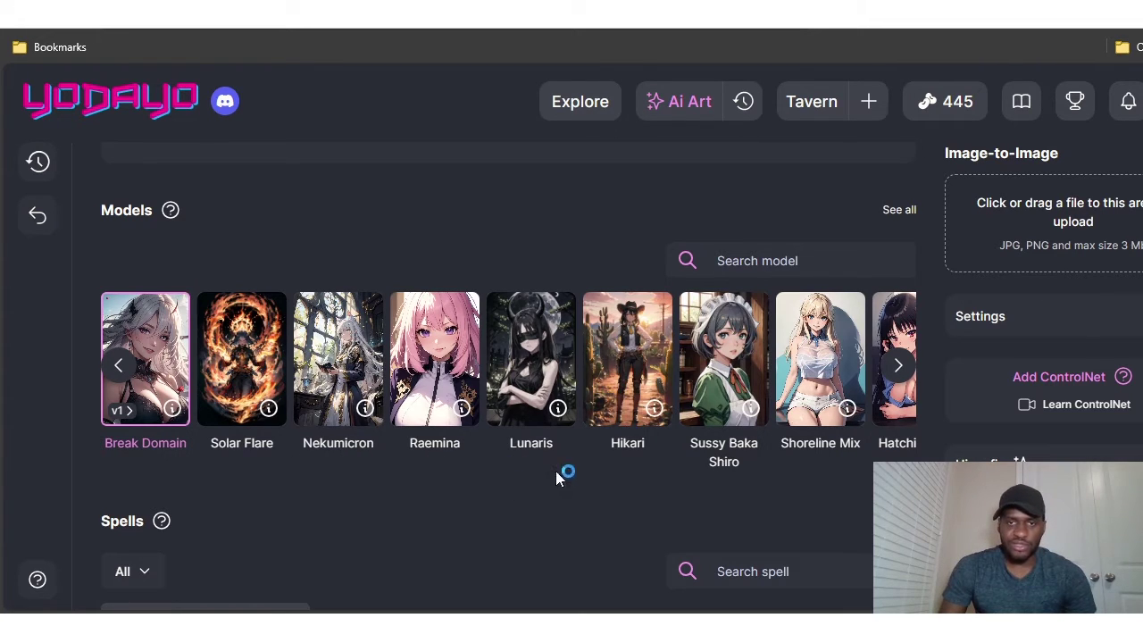
Step: Select the Lunaris model and add the Suisei Short Hair (EvilD) spell at strength 0.7
click(521, 413)
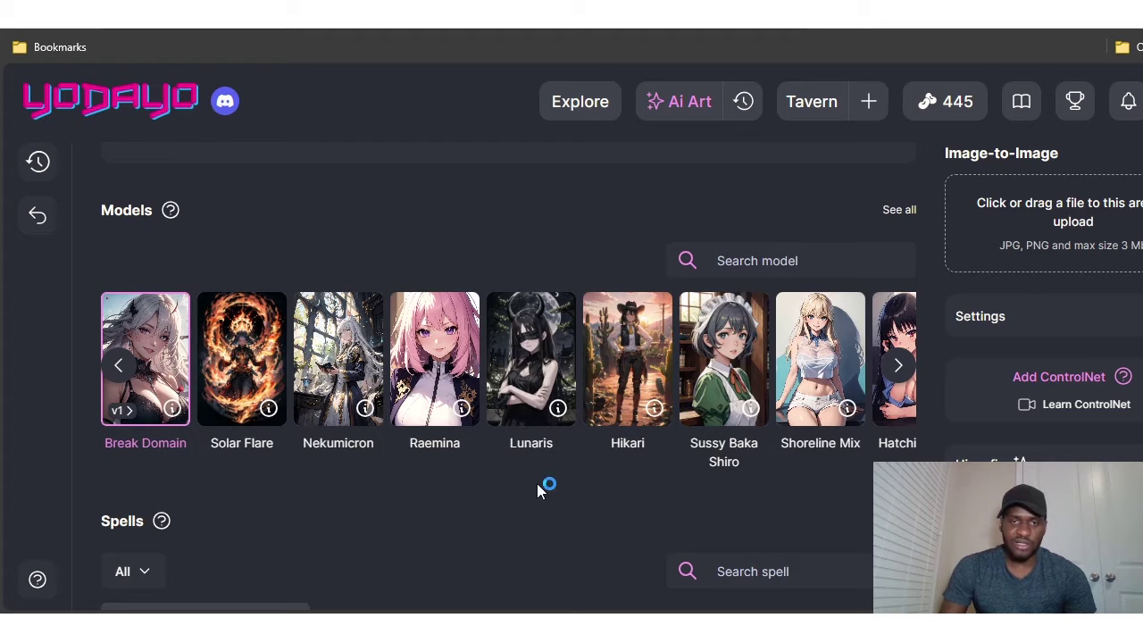
scroll(537, 490, down, 2)
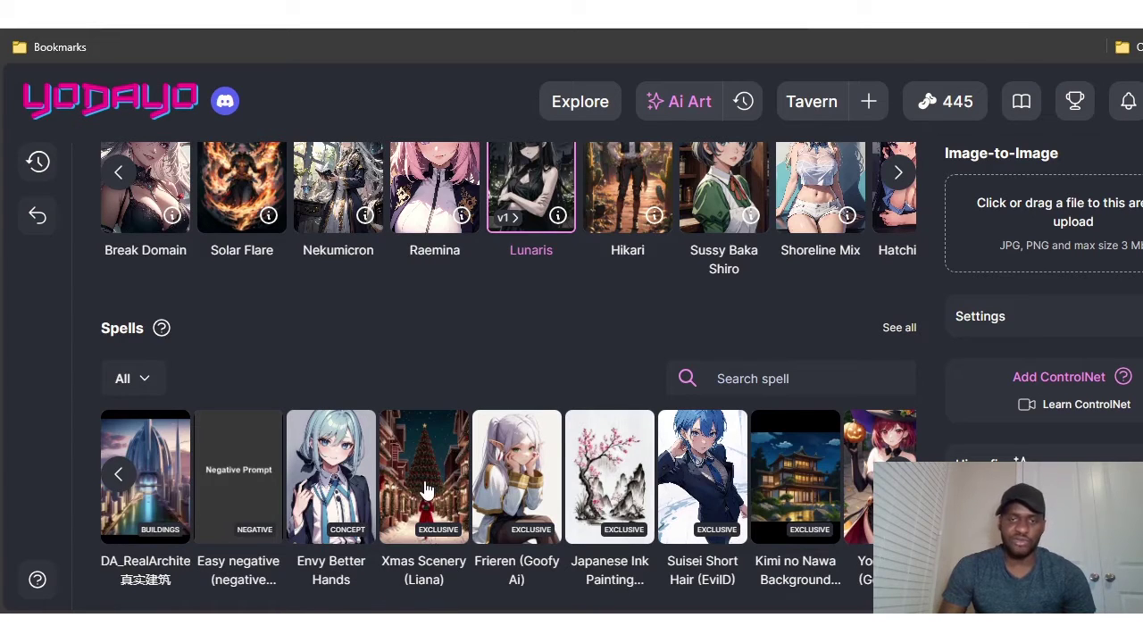
click(710, 487)
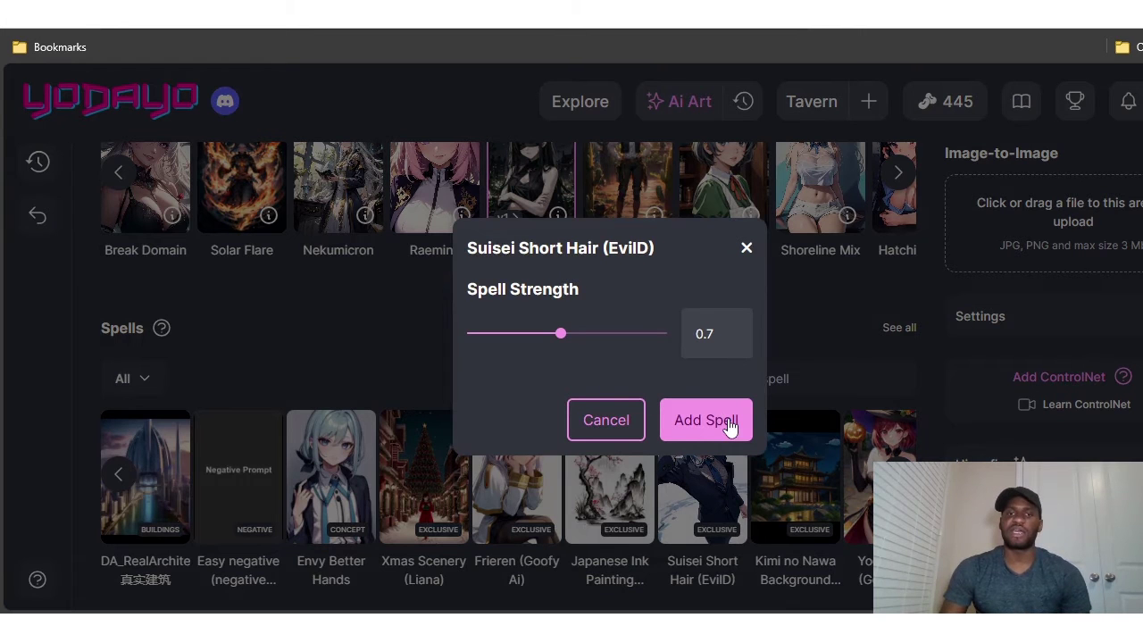
click(725, 427)
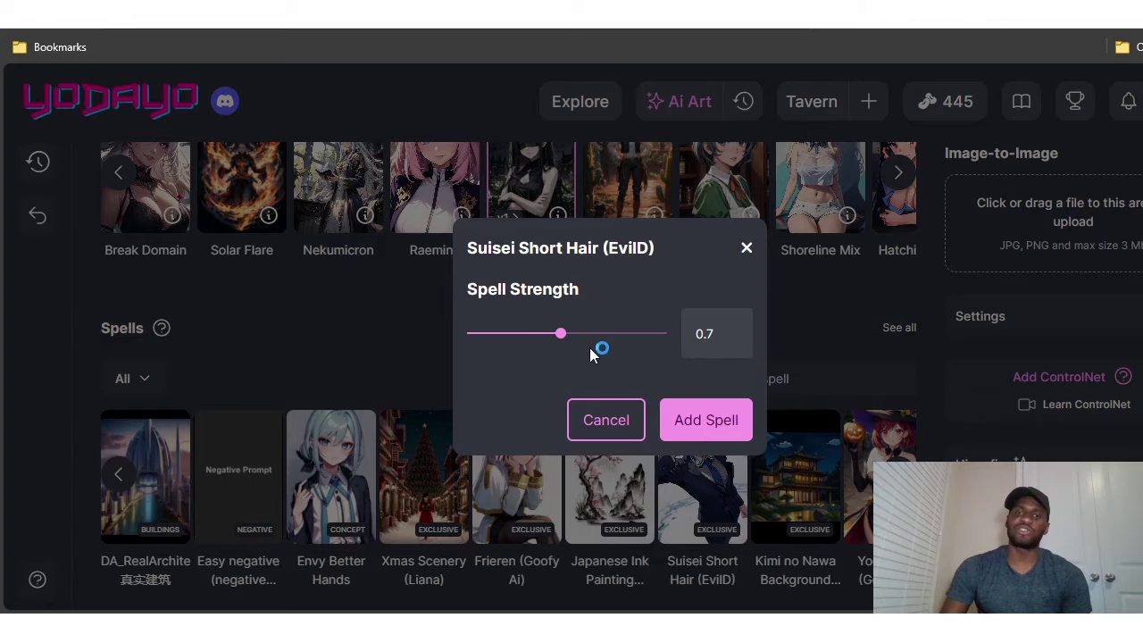
drag(589, 347, 565, 348)
click(701, 431)
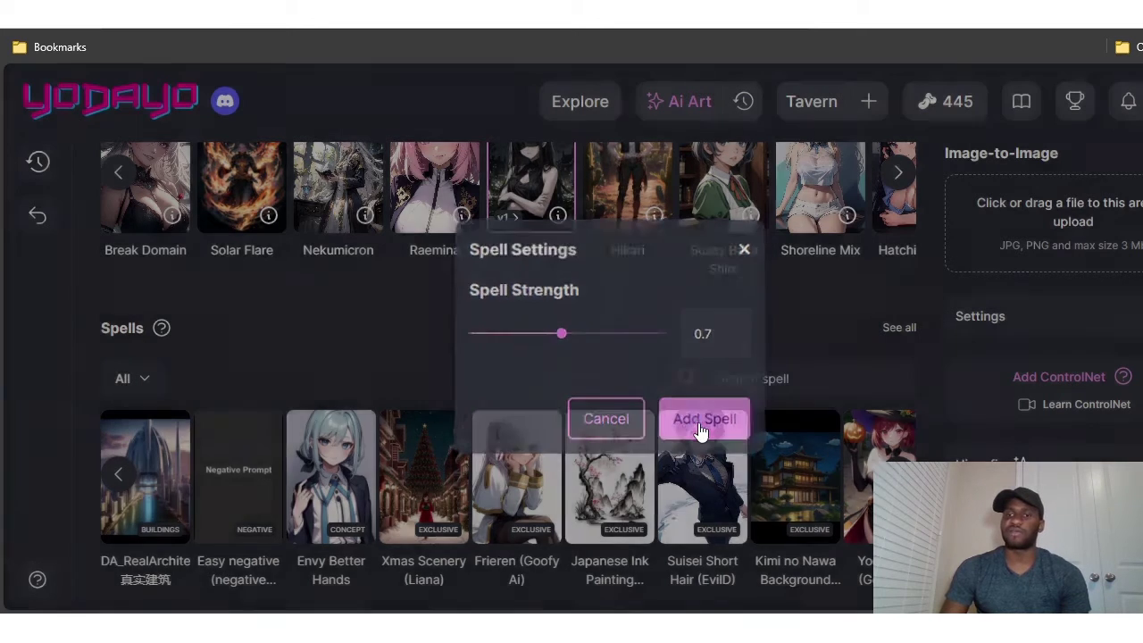
Step: Generate the office-woman portrait with High Priority, leaving a balance of 440 beans
scroll(553, 382, up, 5)
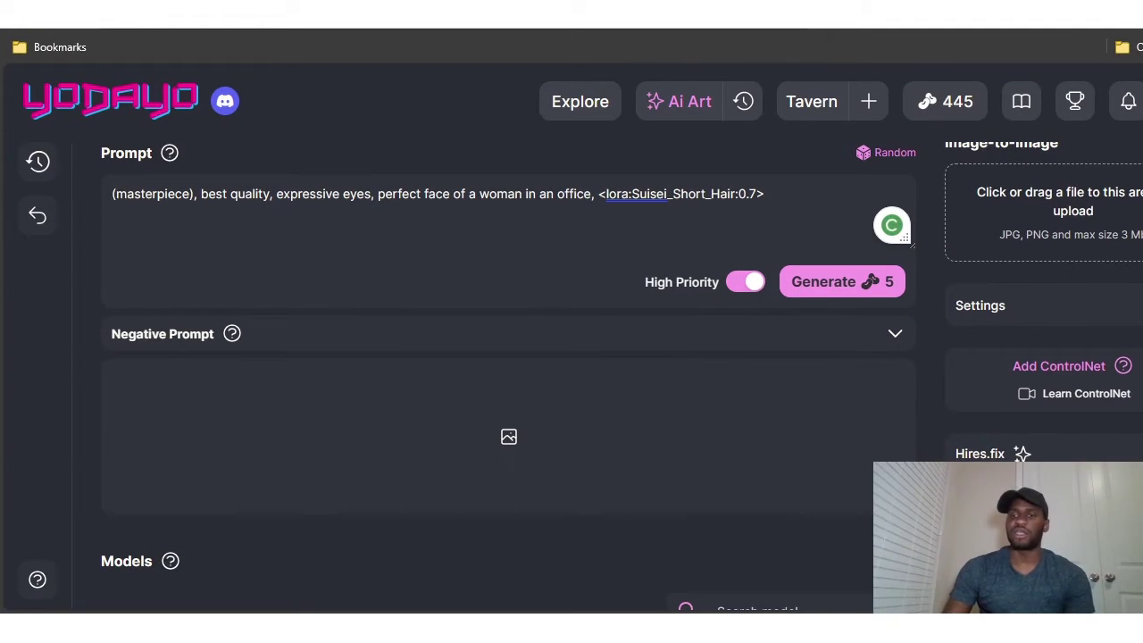
scroll(1044, 300, down, 2)
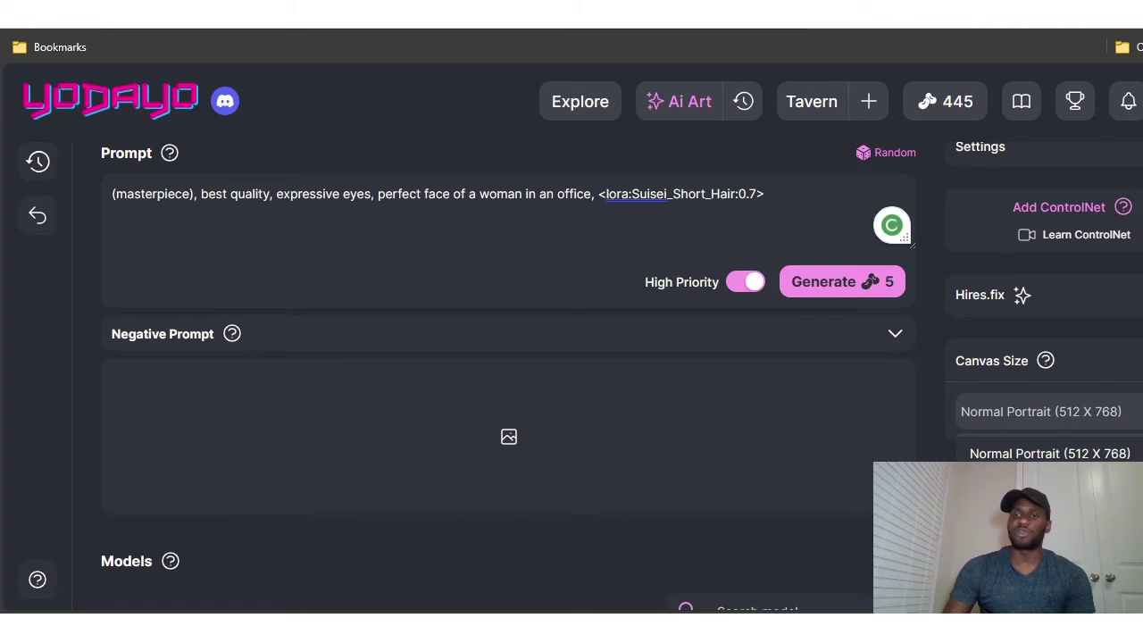
scroll(1044, 357, up, 2)
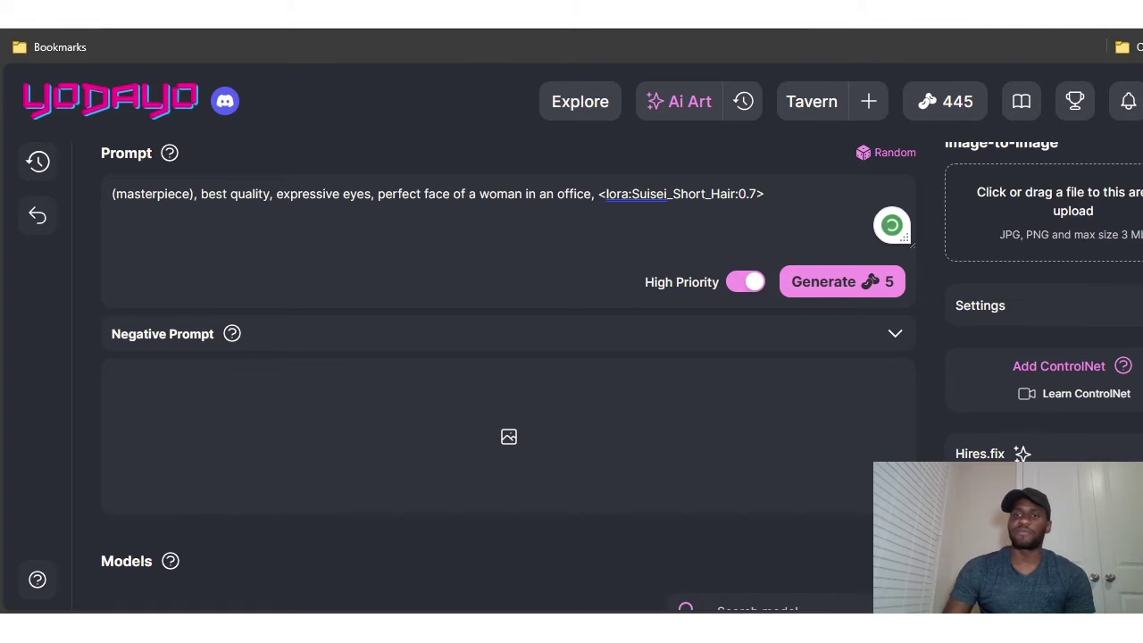
click(841, 293)
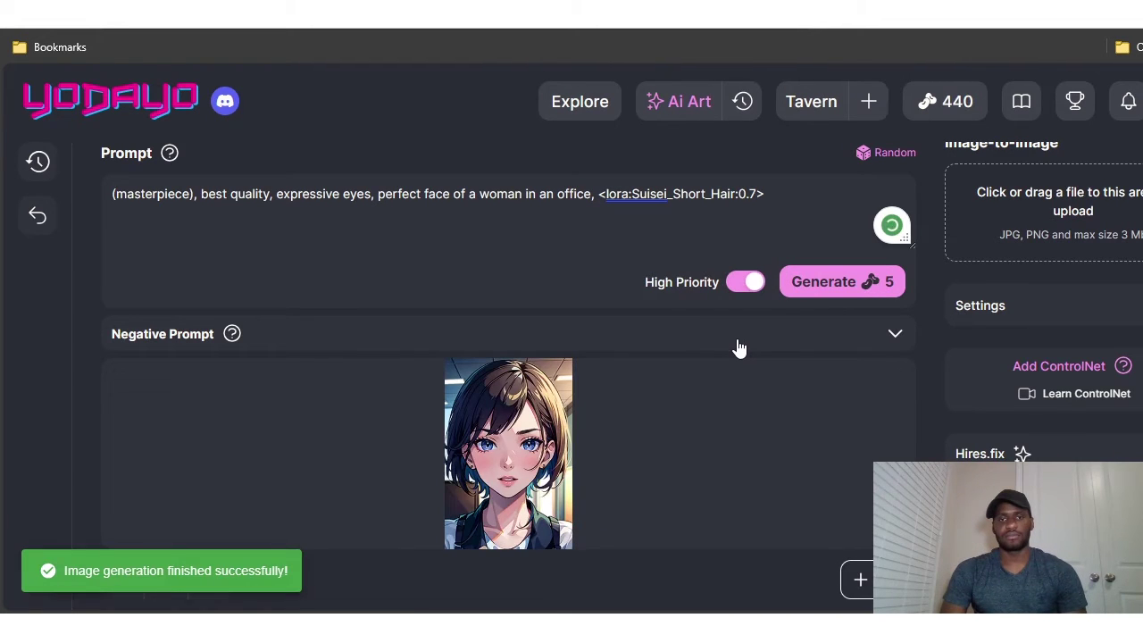
scroll(674, 371, down, 2)
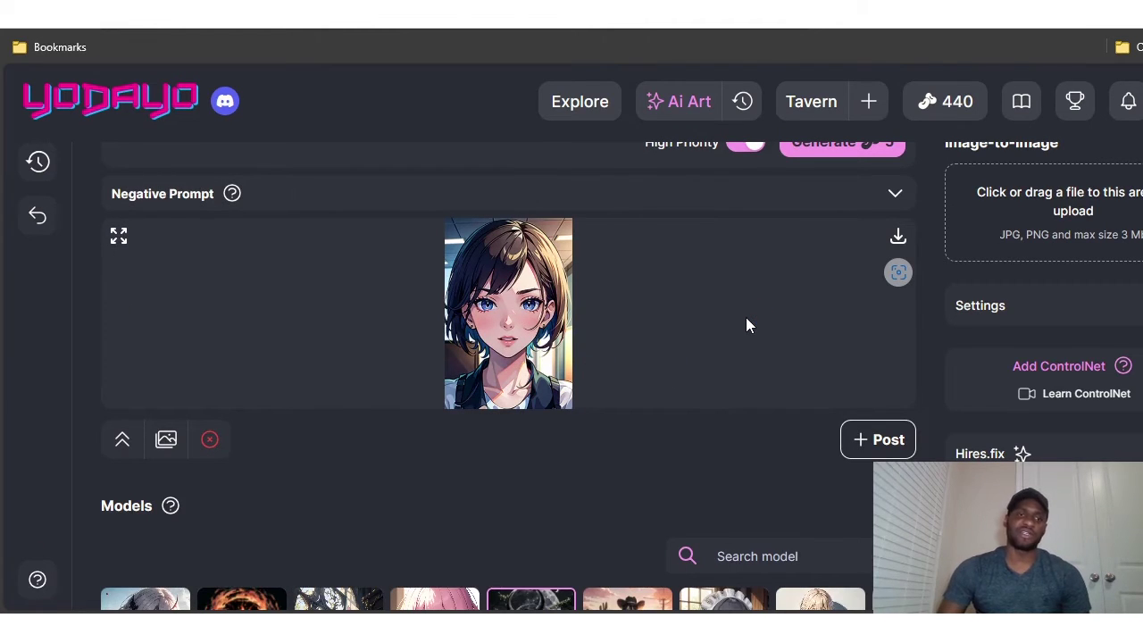
click(119, 240)
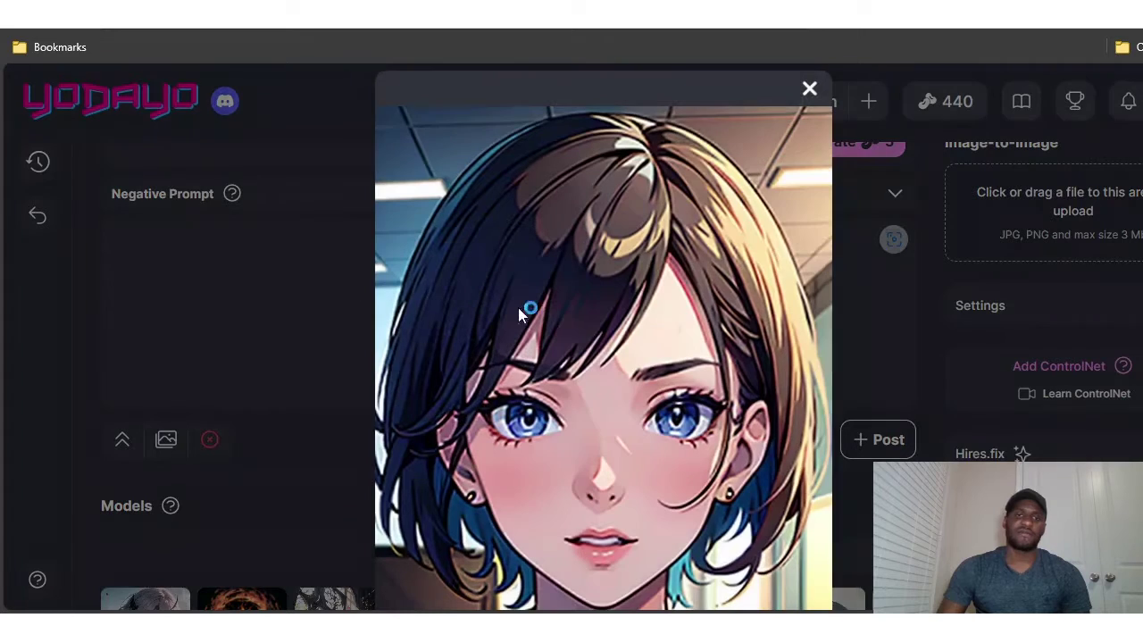
scroll(768, 404, down, 3)
scroll(768, 404, up, 3)
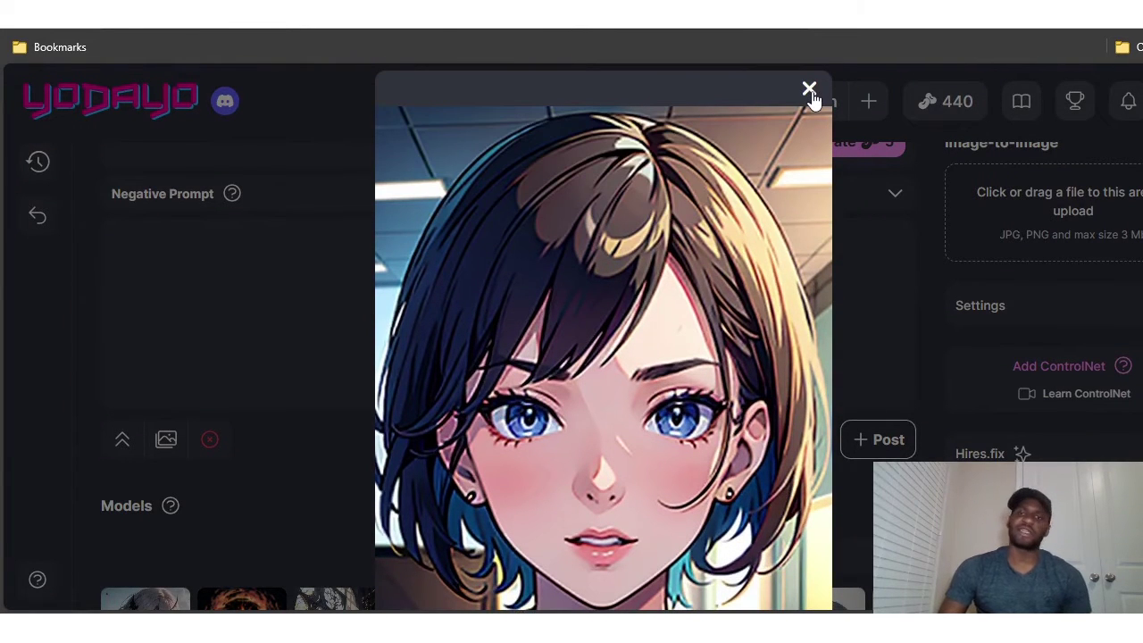
click(809, 92)
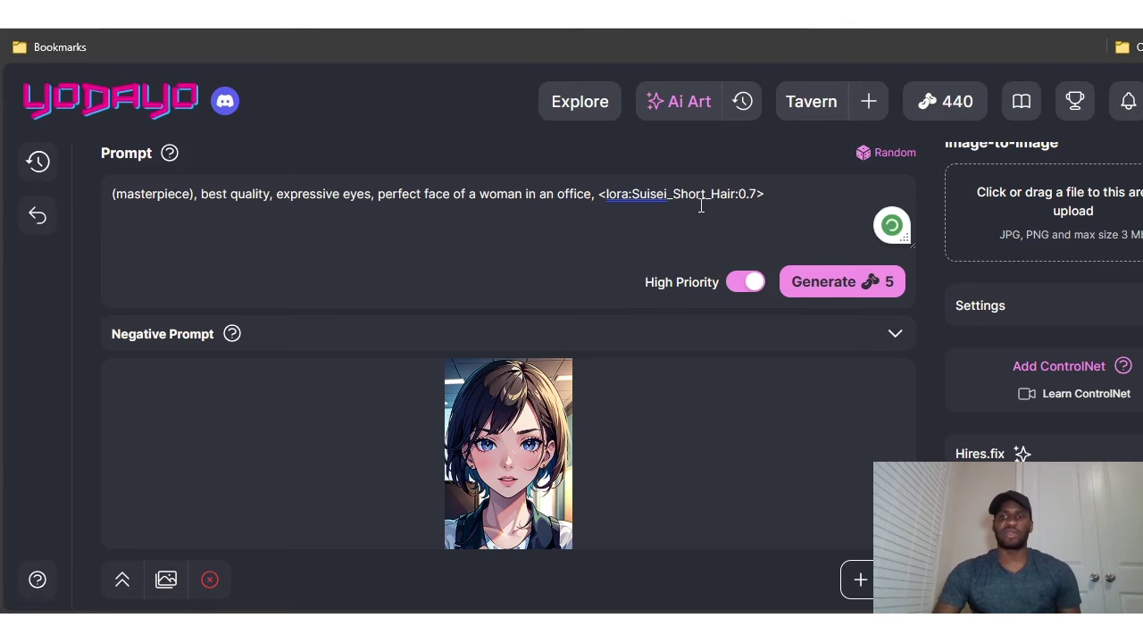
scroll(658, 316, down, 3)
scroll(598, 332, up, 1)
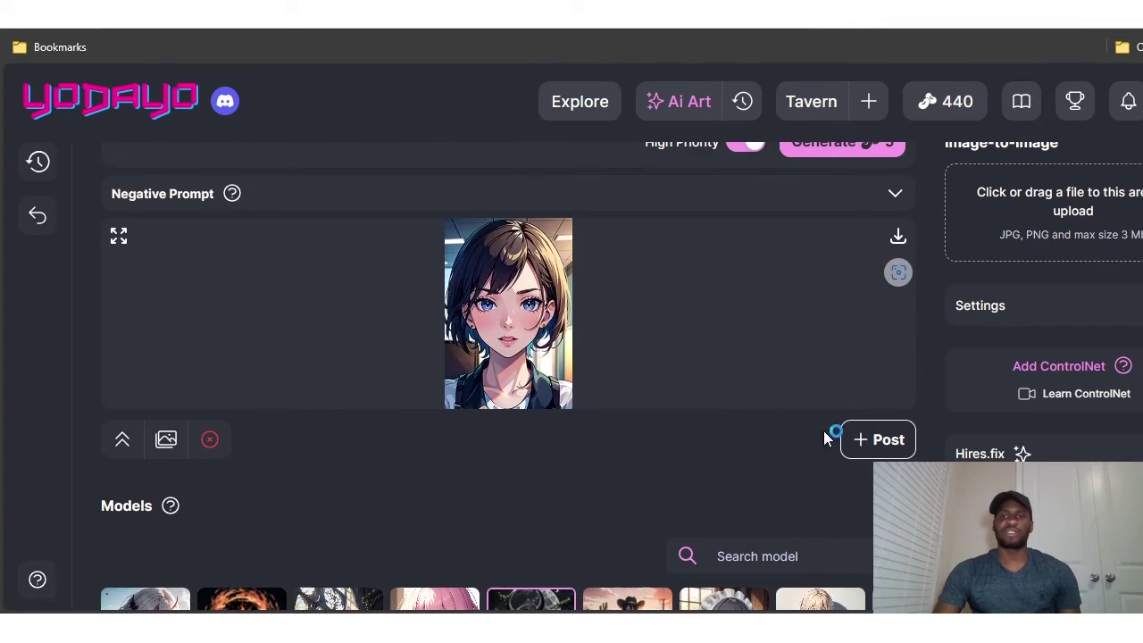
Step: Start a post from the generated portrait and title it 'Office Lady'
click(877, 442)
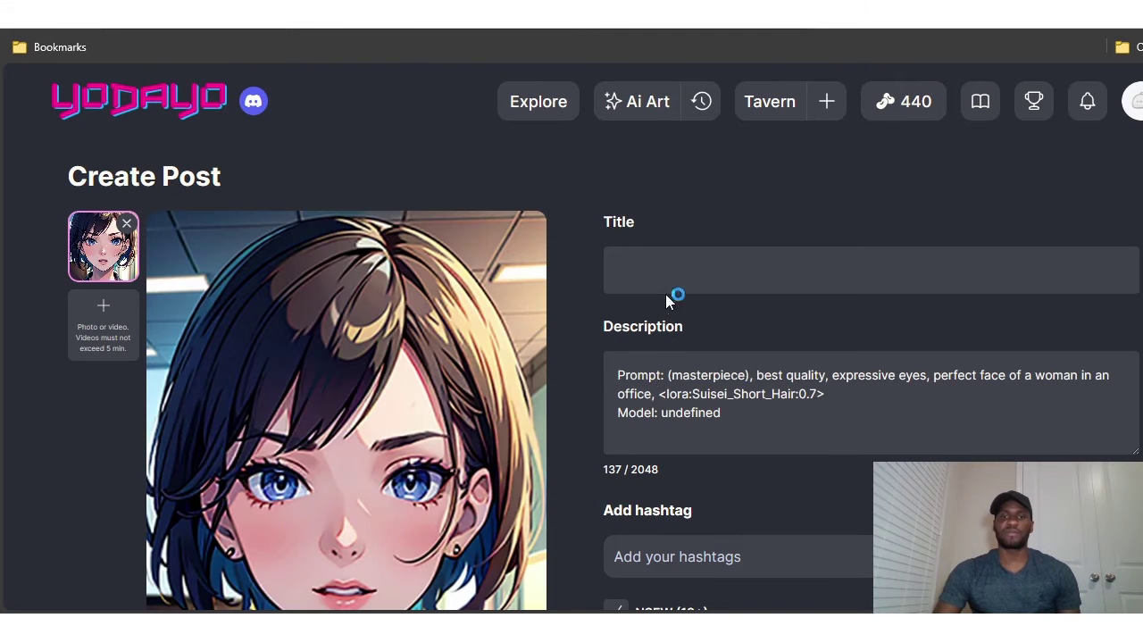
click(673, 284)
scroll(605, 375, down, 2)
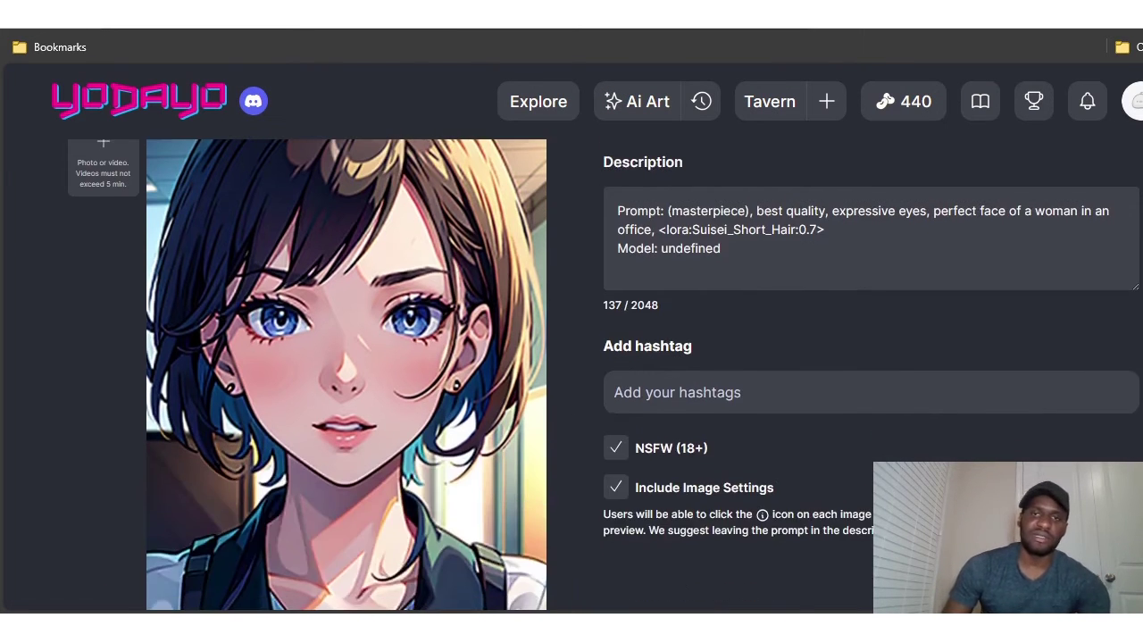
scroll(606, 375, up, 2)
text(Office Lady)
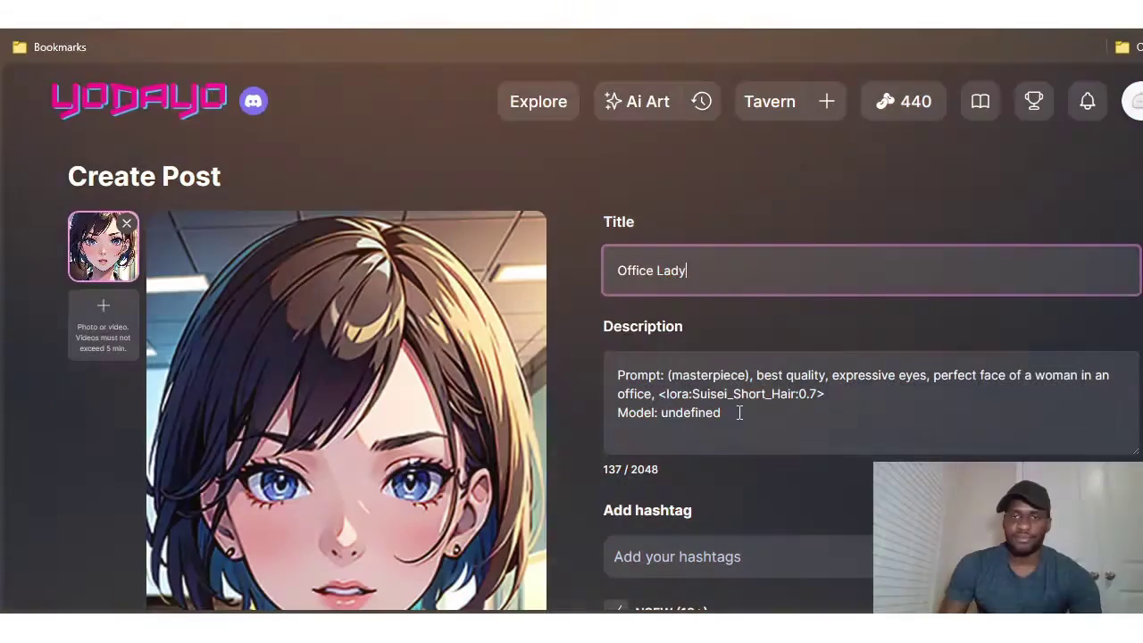
Step: Delete the lora tag, model line and 'Prompt:' label from the description, and untick NSFW
drag(740, 412, 658, 394)
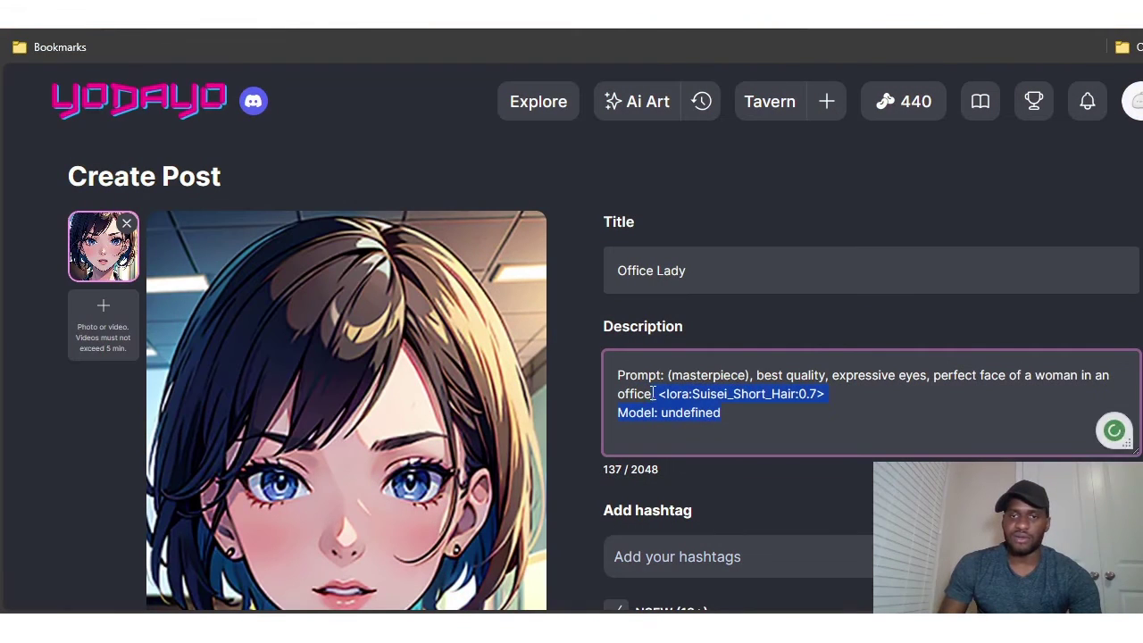
key(BackSpace)
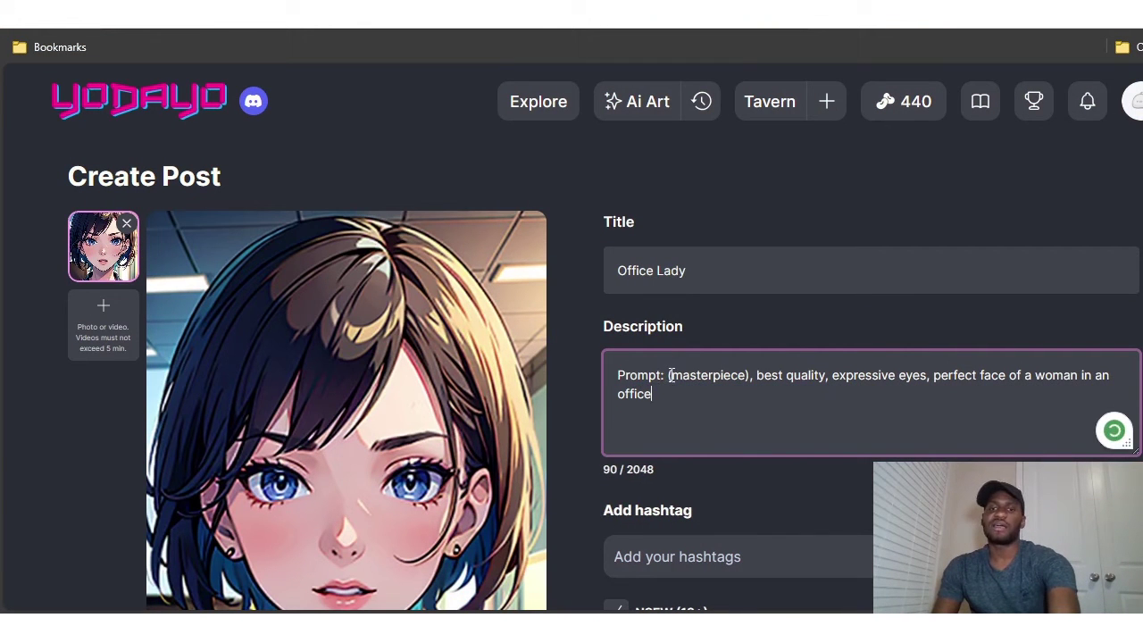
drag(669, 375, 615, 382)
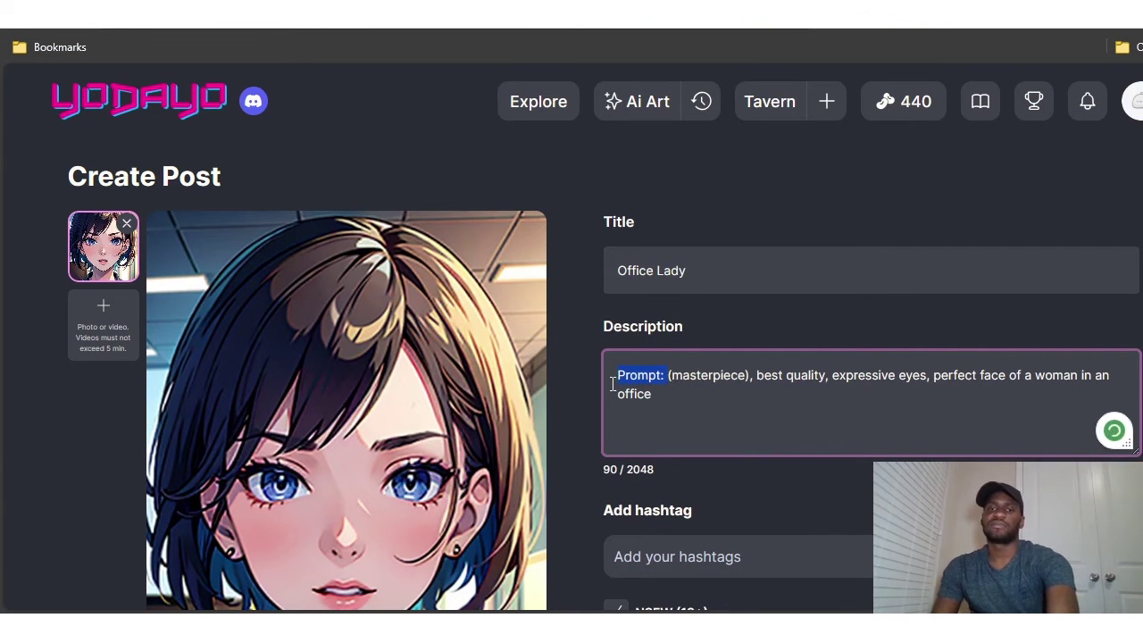
key(BackSpace)
scroll(786, 429, down, 3)
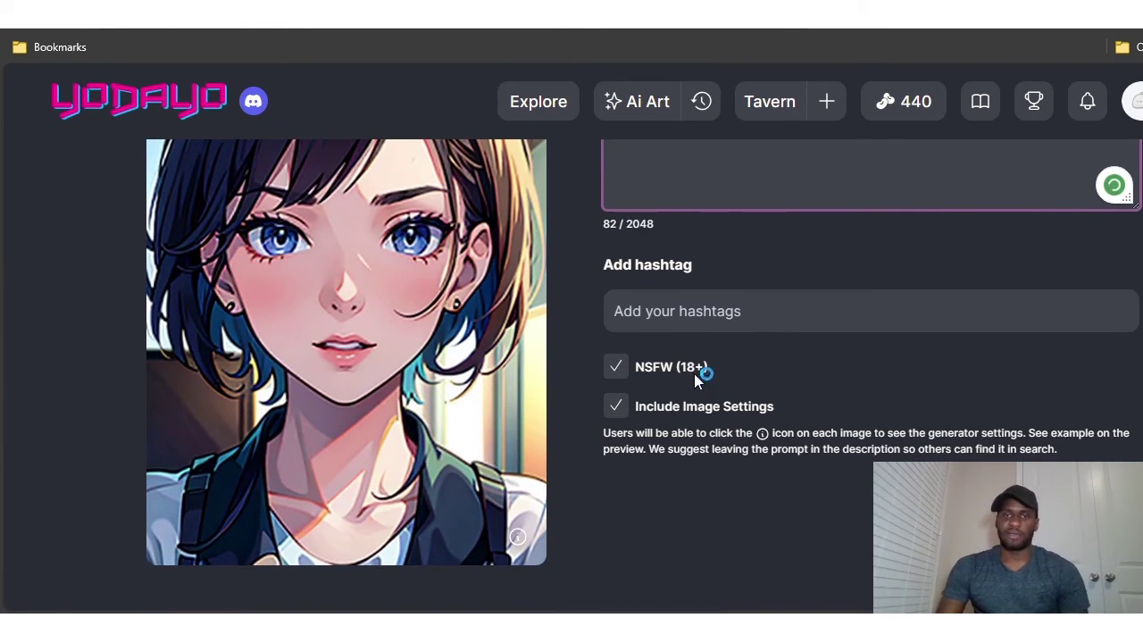
click(617, 376)
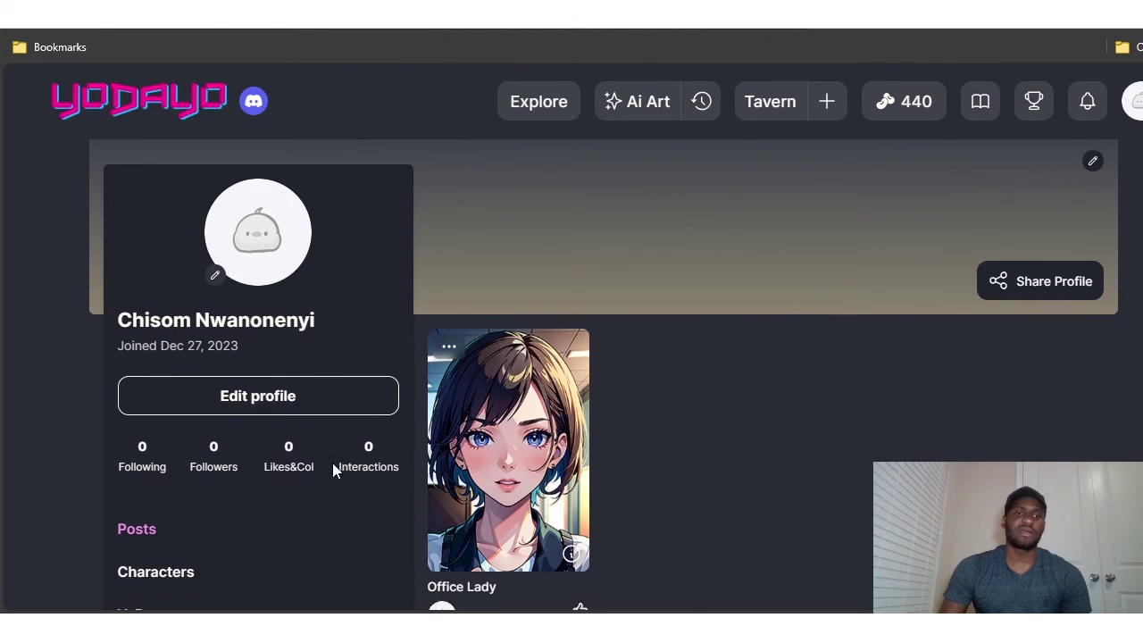
Step: Open Edit profile and scroll through the user information down to the sensitive-content toggles
scroll(331, 463, down, 2)
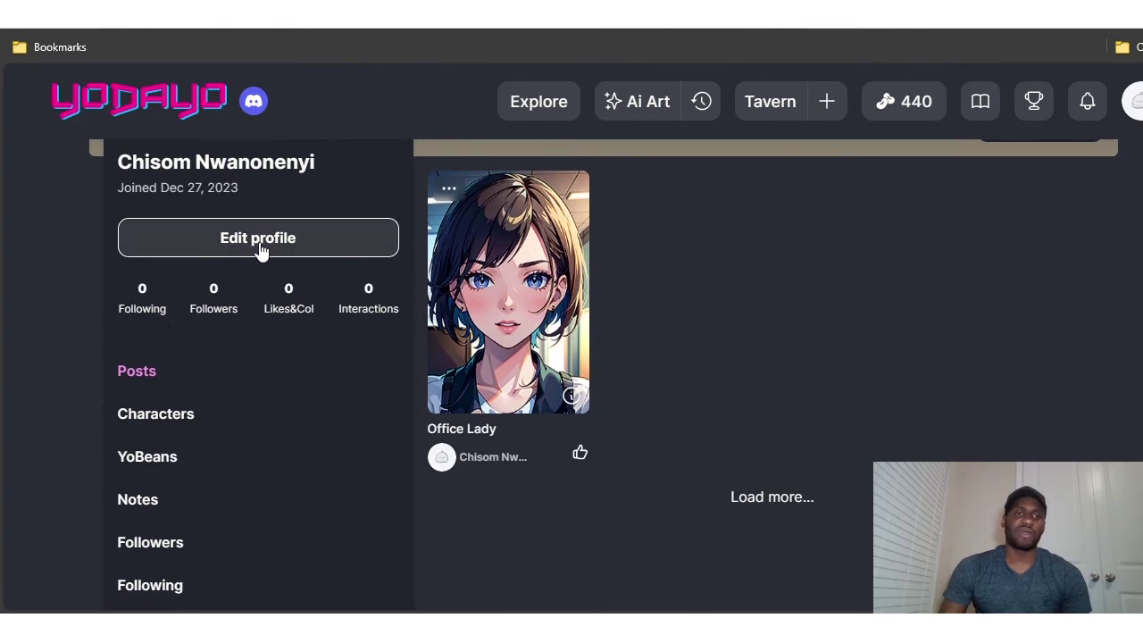
click(282, 256)
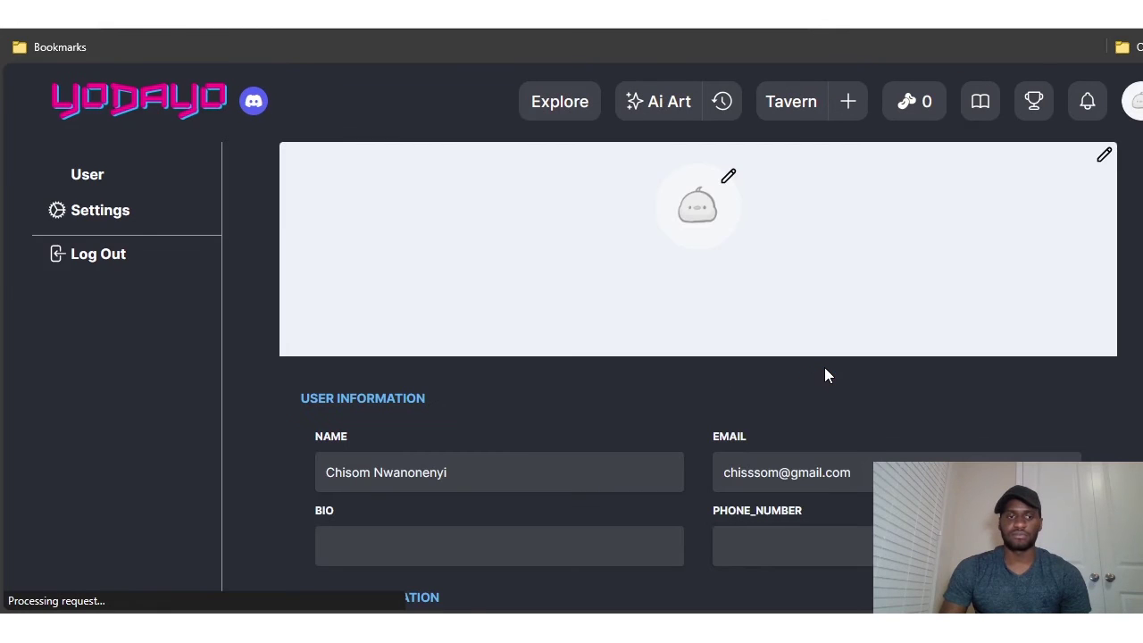
scroll(848, 379, down, 5)
scroll(781, 375, up, 2)
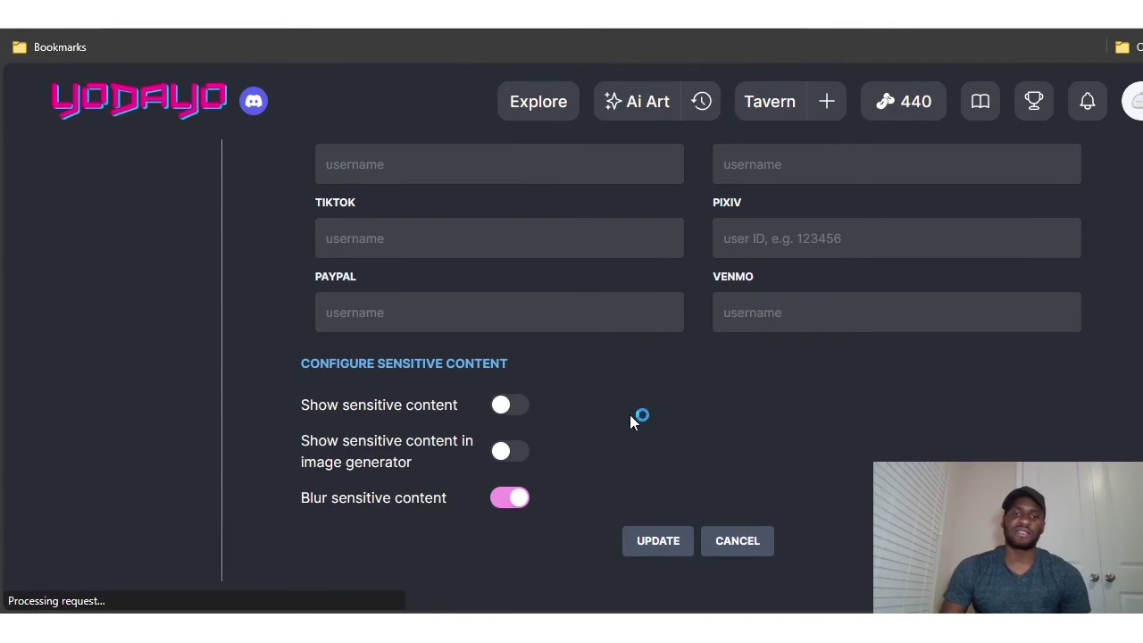
scroll(740, 417, up, 10)
scroll(741, 415, down, 10)
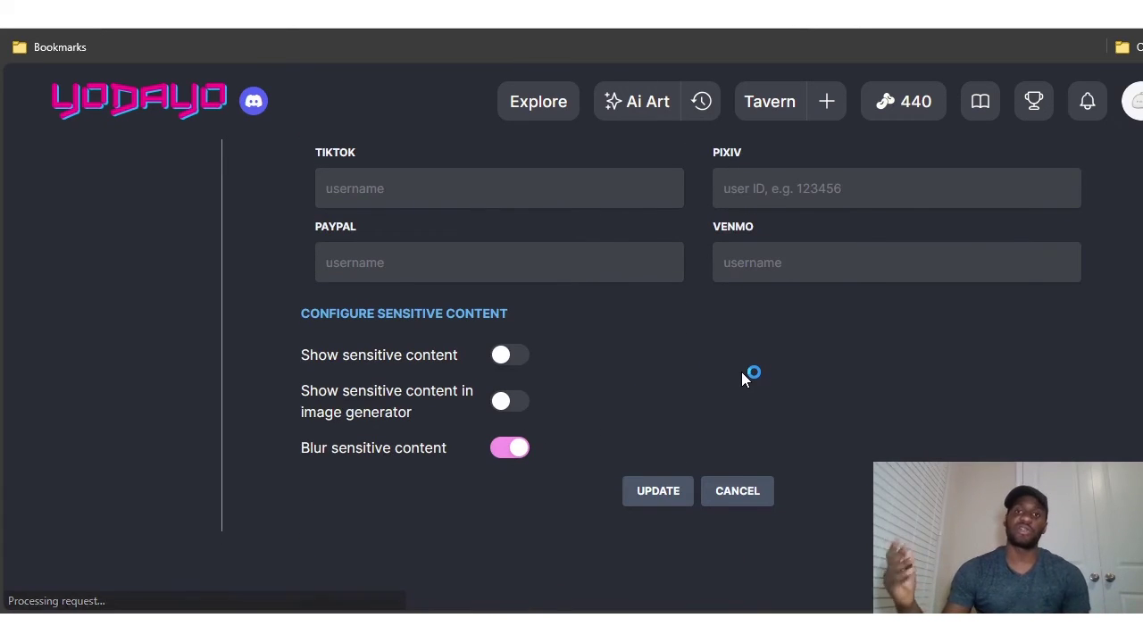
scroll(741, 371, up, 10)
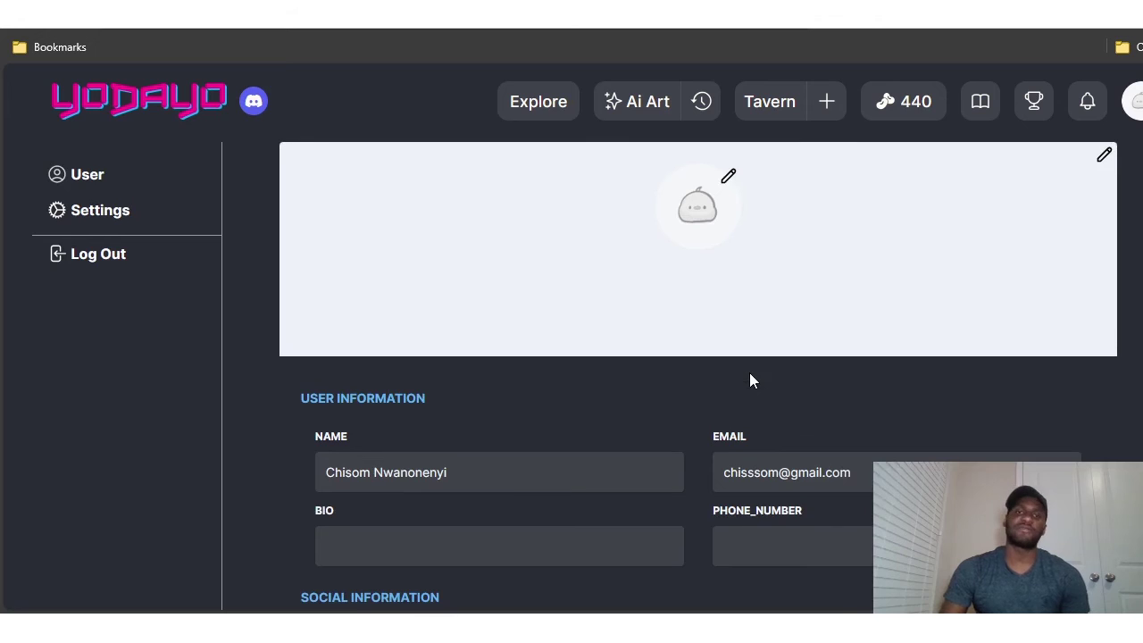